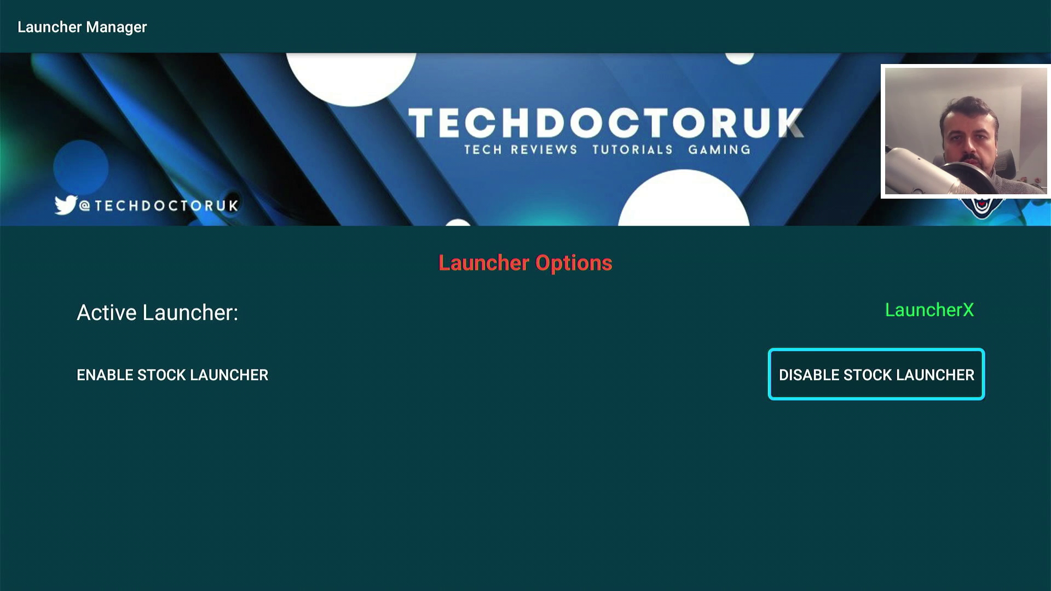
Disable the stock launcher so Wolf Launcher becomes the active launcher, then return Home
key("Return")
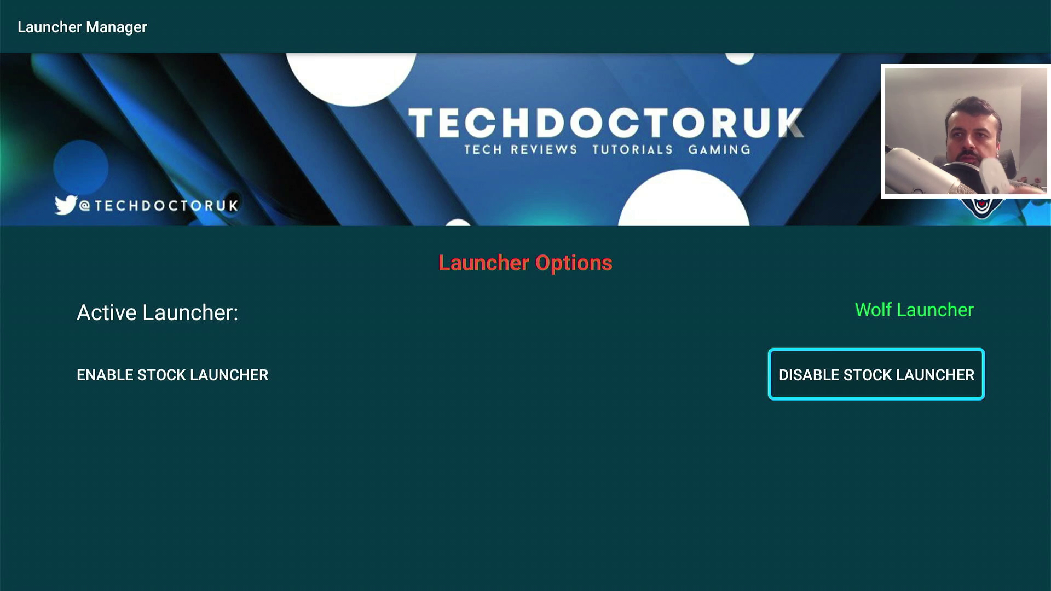
key("Home")
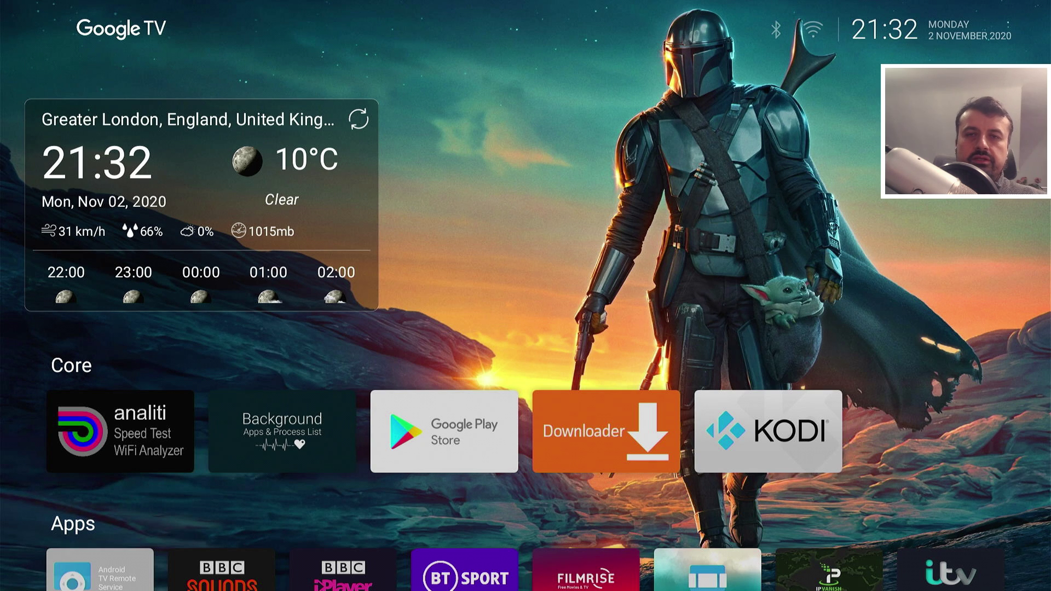
Dismiss the Assistant's Greater London weather card and open TechDoctorUK Launcher Manager from the Apps rows
key("XF86Search")
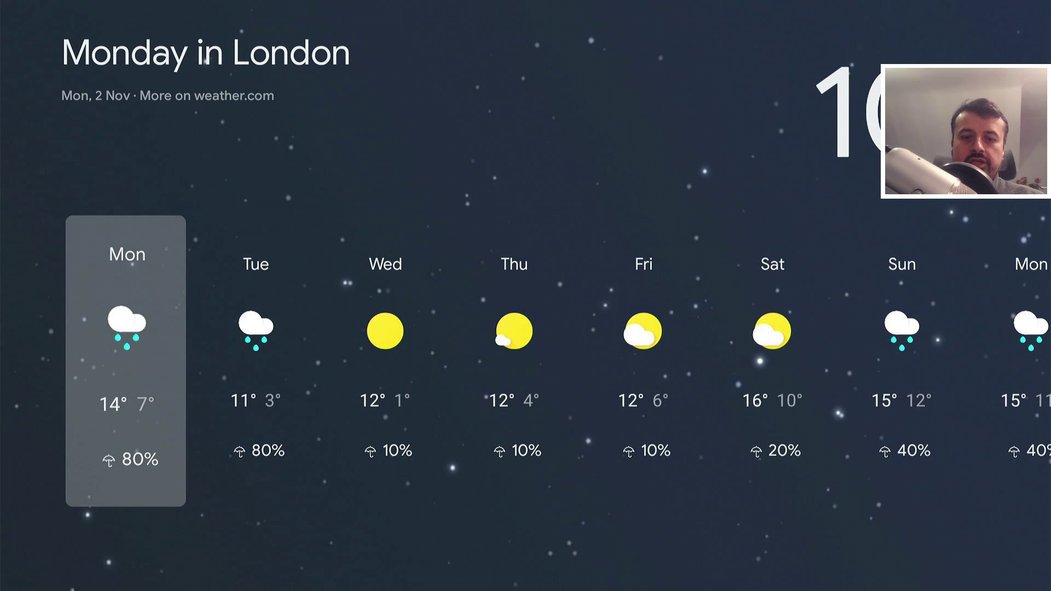
key("XF86Back")
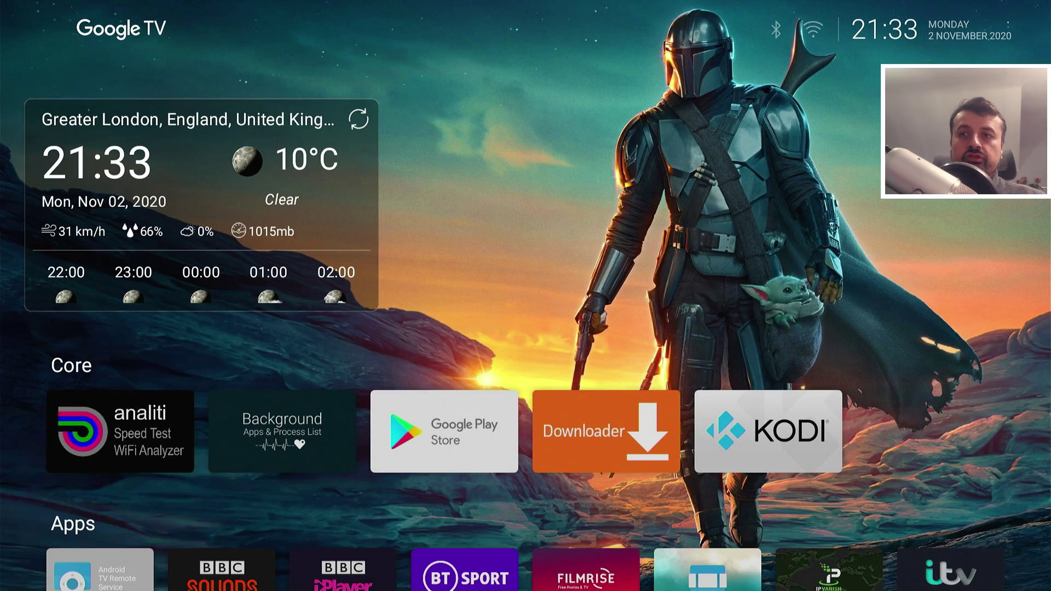
key("Down")
key("Down")
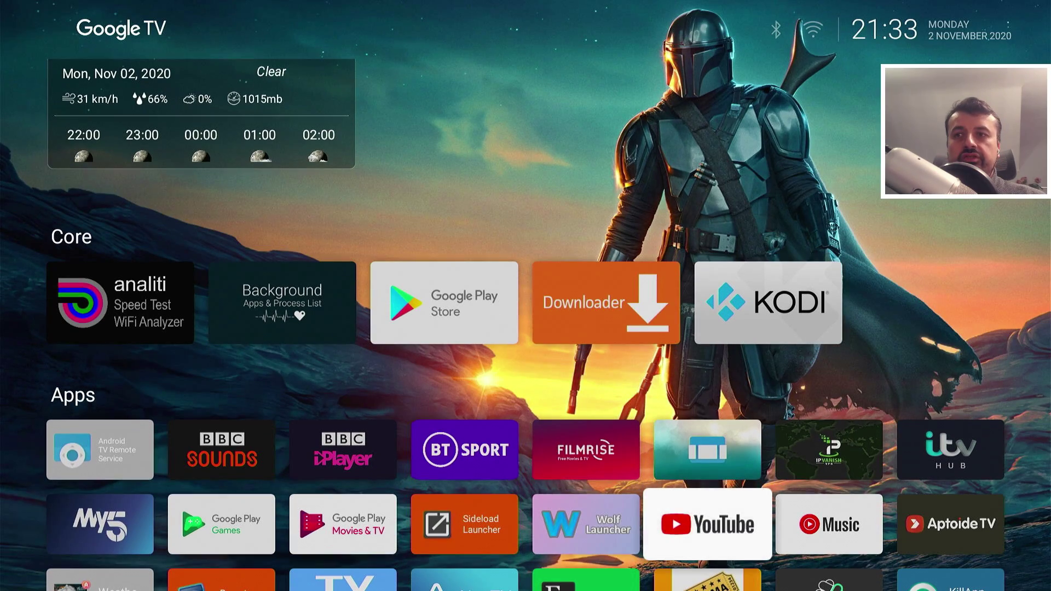
key("Down")
key("Down")
key("Left")
key("Left")
key("Right")
key("Right")
key("Return")
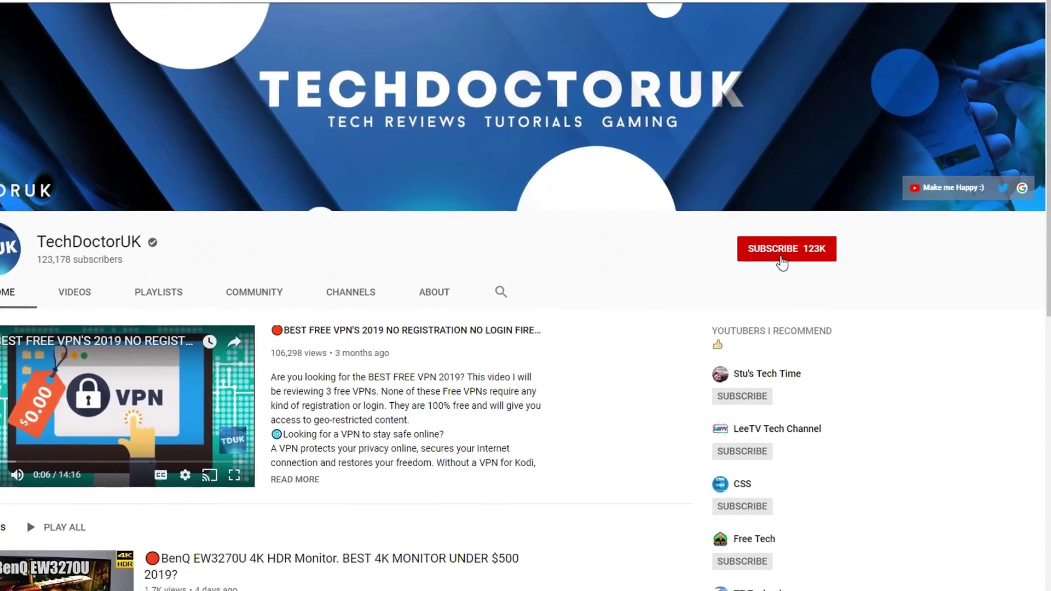
Subscribe to the TechDoctorUK channel and set its bell to All notifications
left_click(821, 236)
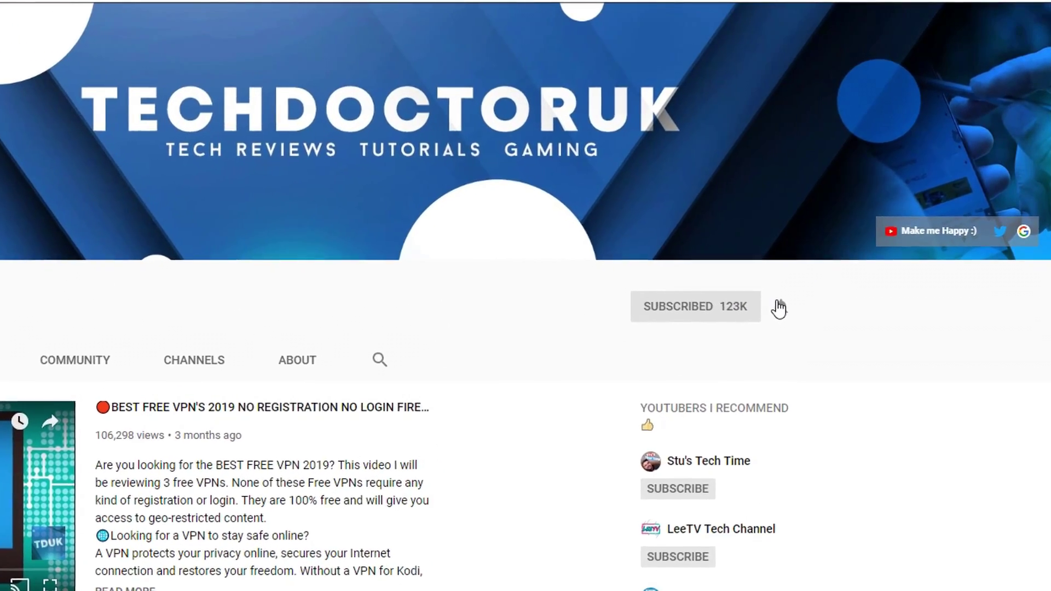
left_click(794, 296)
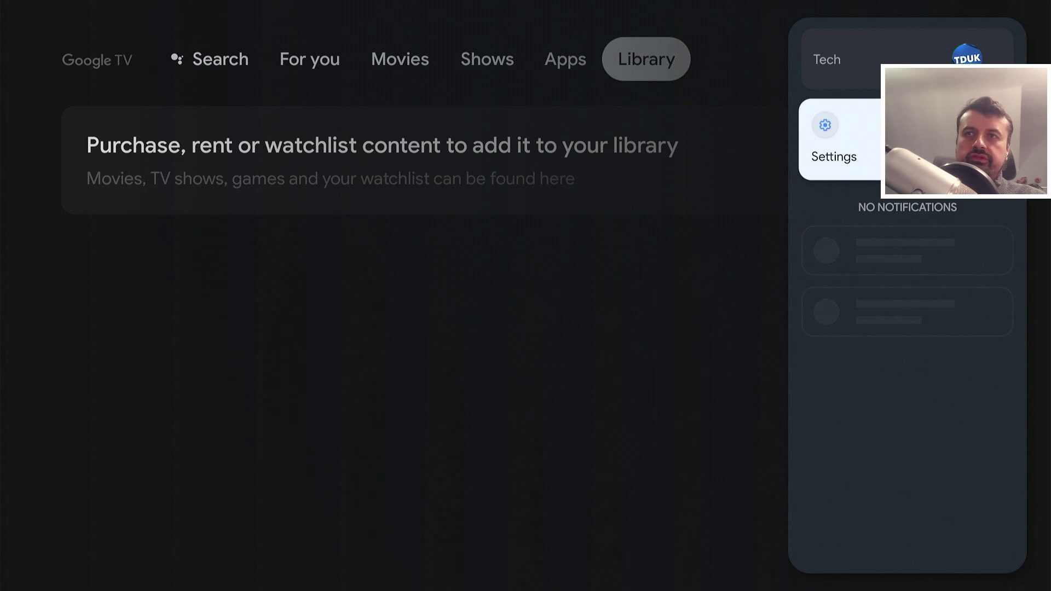
key("Return")
In System > About, select Android TV OS build to confirm developer mode is on
key("Down")
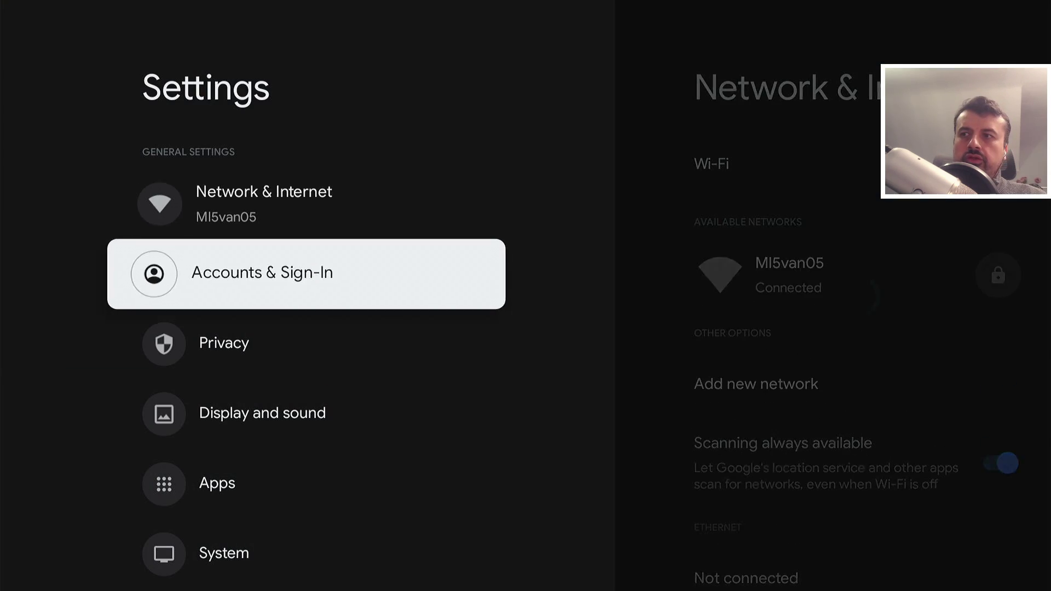
key("Down")
key("Down")
key("Down")
key("Down")
key("Return")
key("Down")
key("Return")
key("Down")
key("Down")
key("Down")
key("Down")
key("Down")
key("Down")
key("Down")
key("Down")
key("Down")
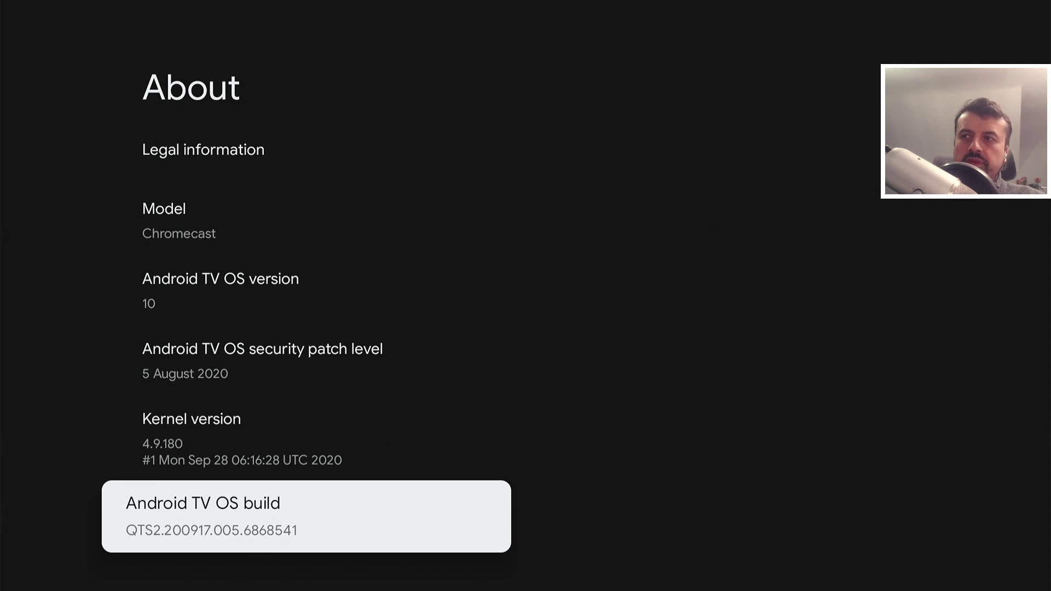
key("Return")
key("Return")
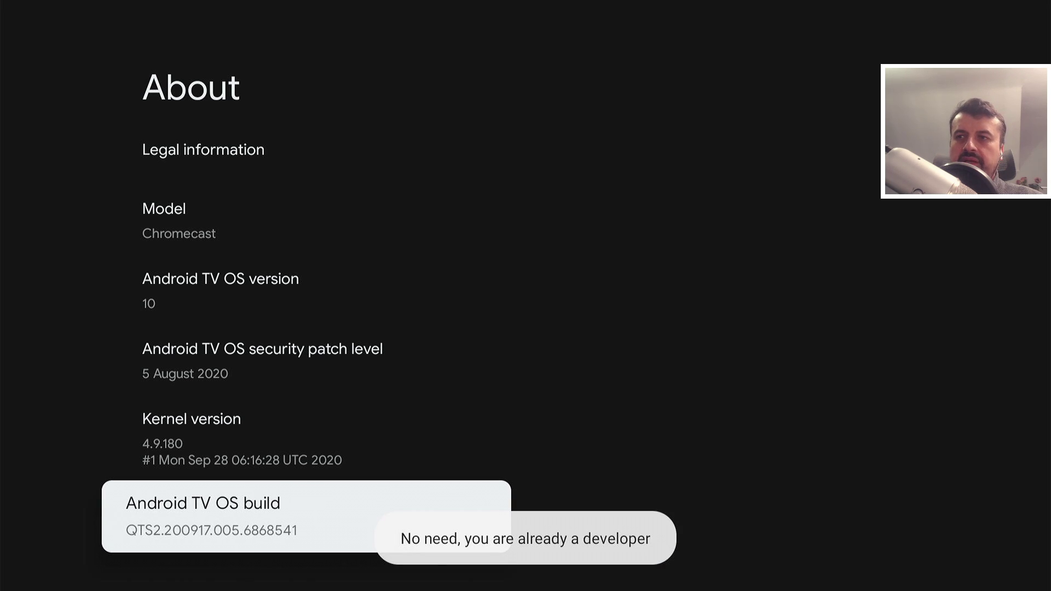
key("Escape")
Confirm USB debugging is switched on in Developer options, then return to the main settings
key("Up")
key("Up")
key("Up")
key("Down")
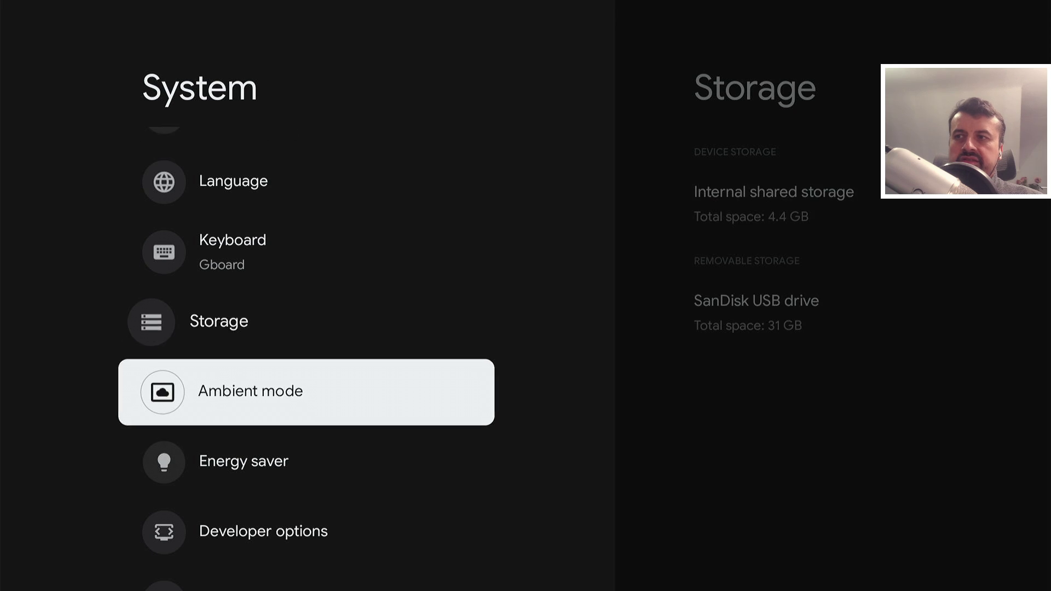
key("Down")
key("Down")
key("Return")
key("Down")
key("Down")
key("Down")
key("Down")
key("Down")
key("Down")
key("Up")
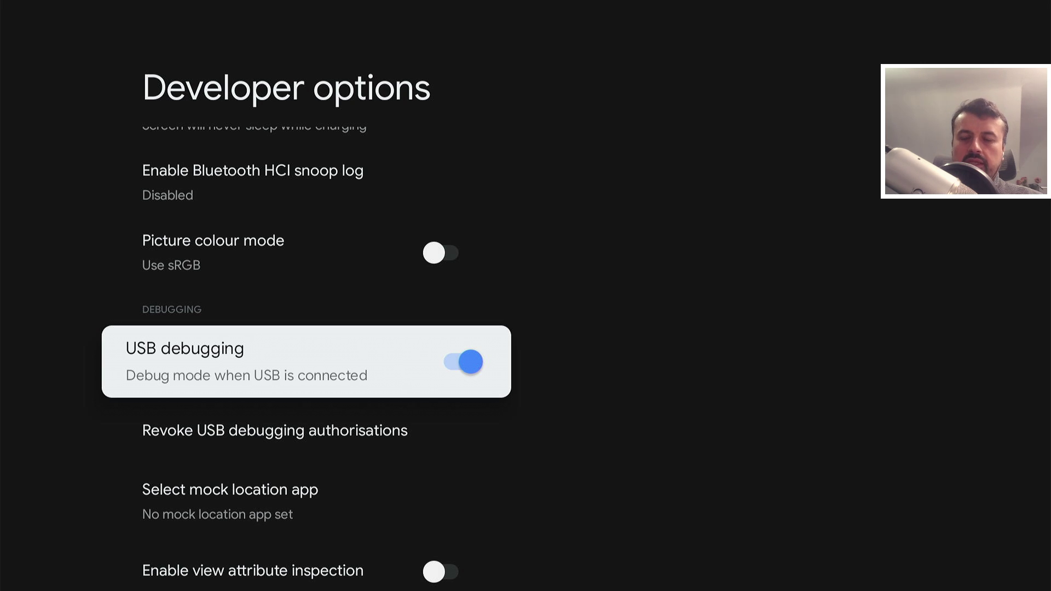
key("Escape")
key("Down")
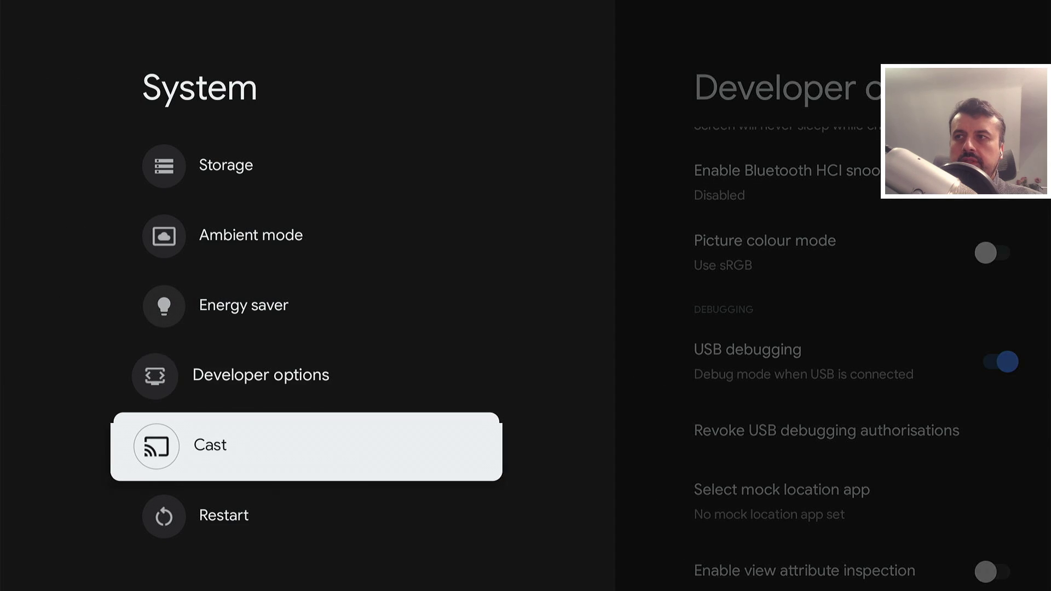
key("Escape")
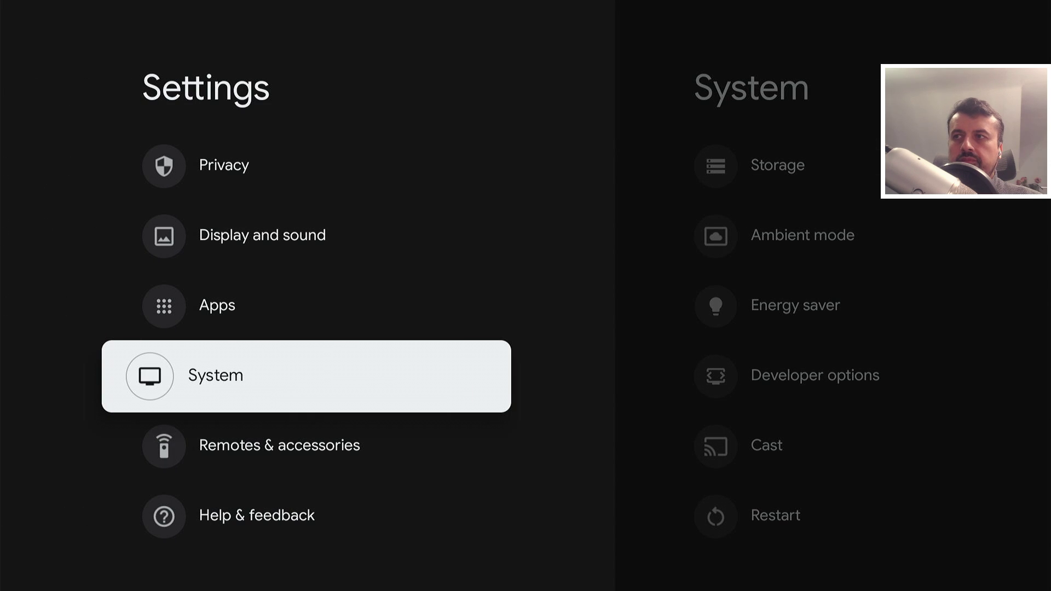
Open Apps > Security and restrictions > Install unknown apps and check Downloader's permission
key("Up")
key("Return")
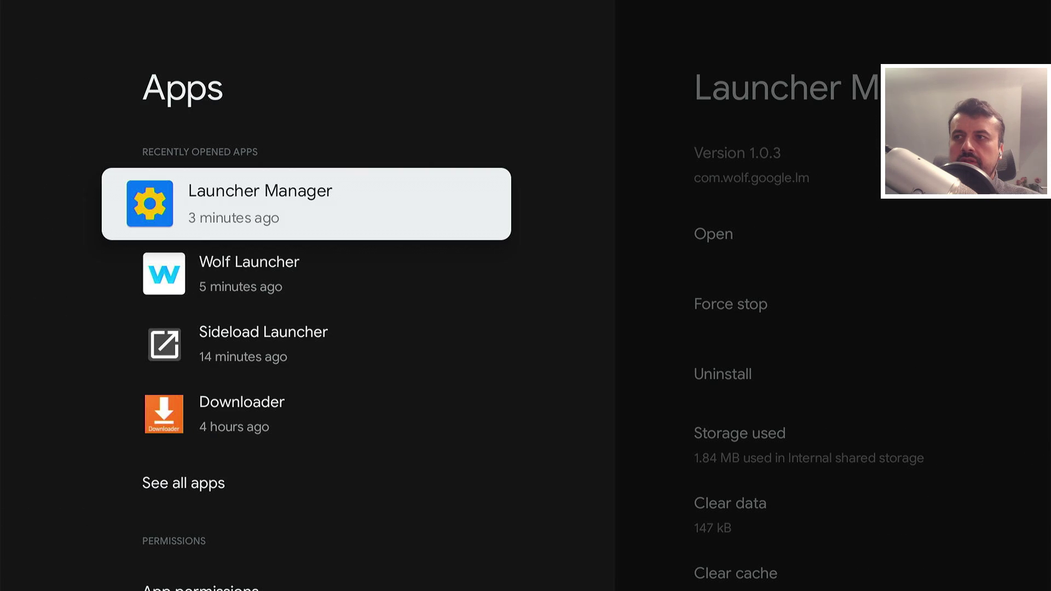
key("Down")
key("Down")
key("Down")
key("Down")
key("Down")
key("Down")
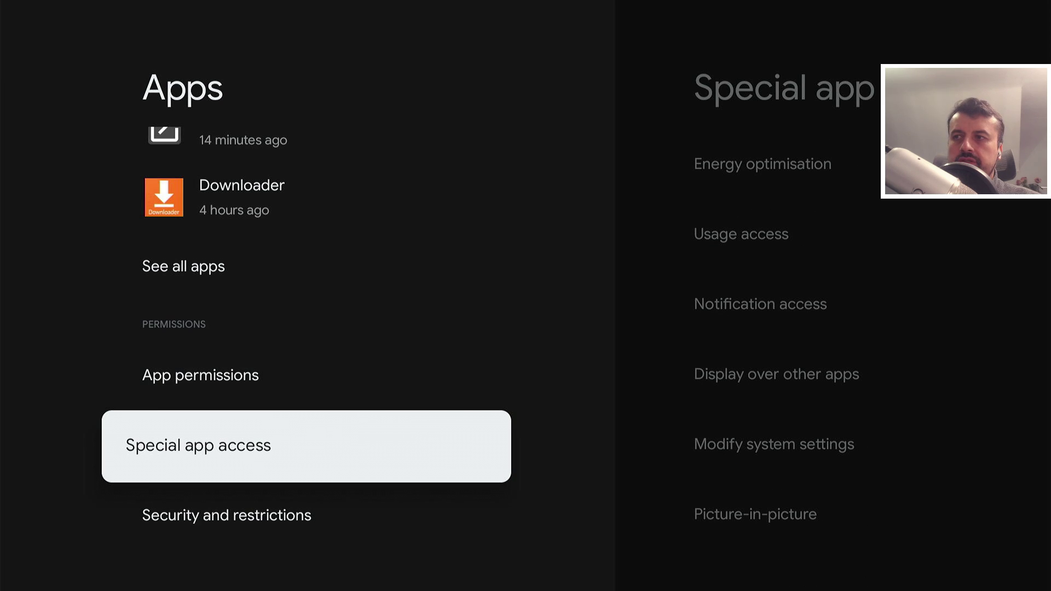
key("Down")
key("Return")
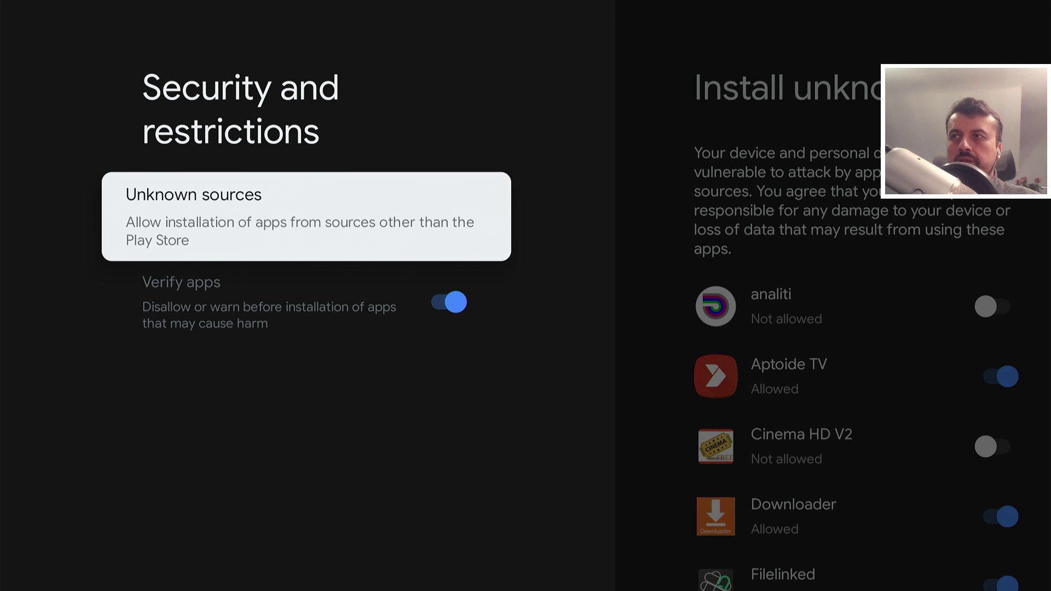
key("Return")
key("Down")
key("Down")
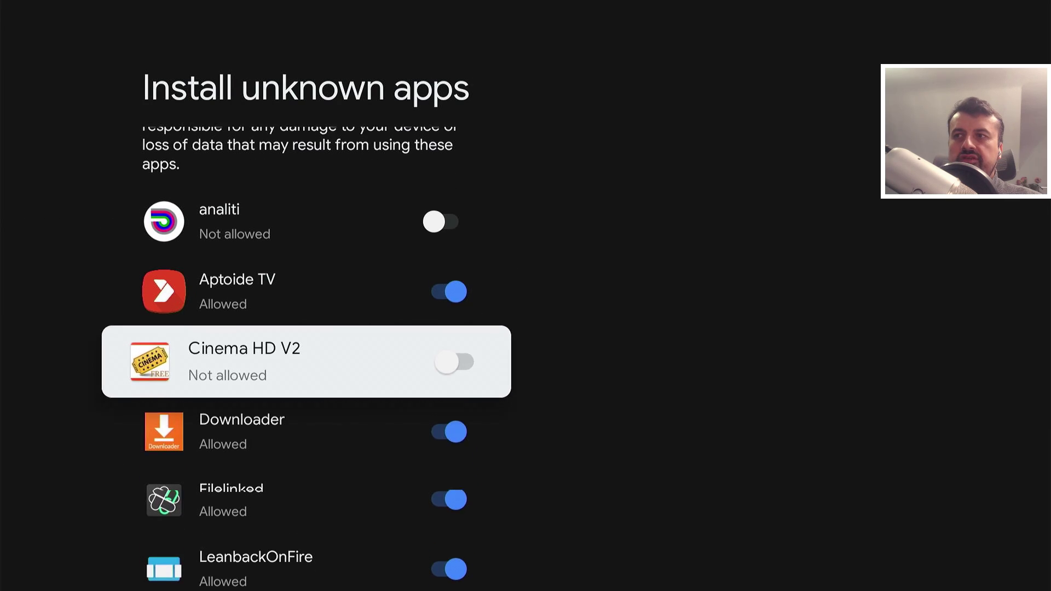
key("Down")
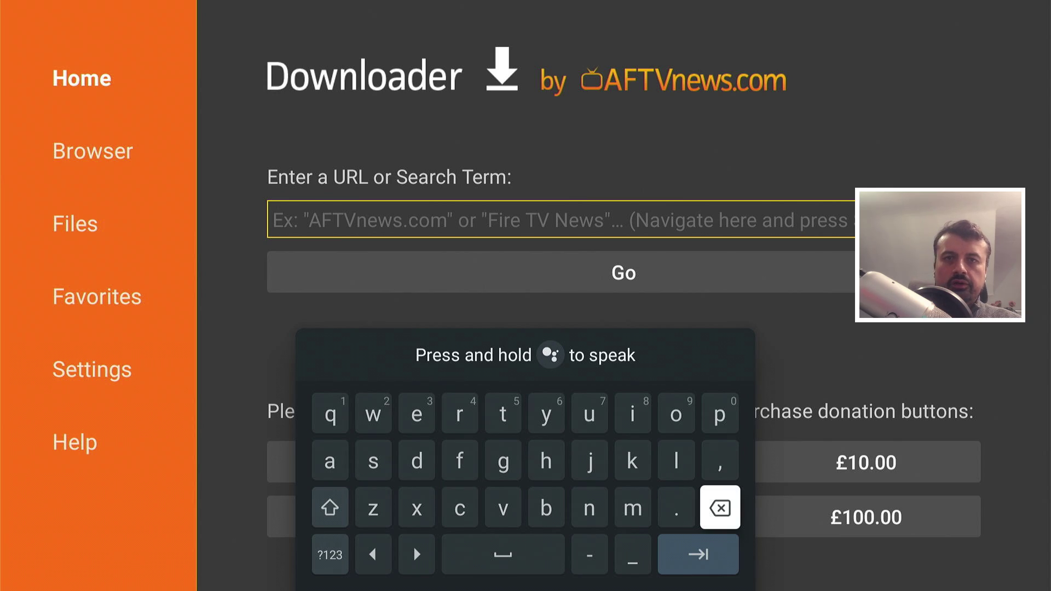
Switch Downloader's on-screen keyboard to the ?123 number layout
key("Left")
key("Left")
key("Left")
key("Left")
key("Left")
key("Left")
key("Left")
key("Left")
key("Left")
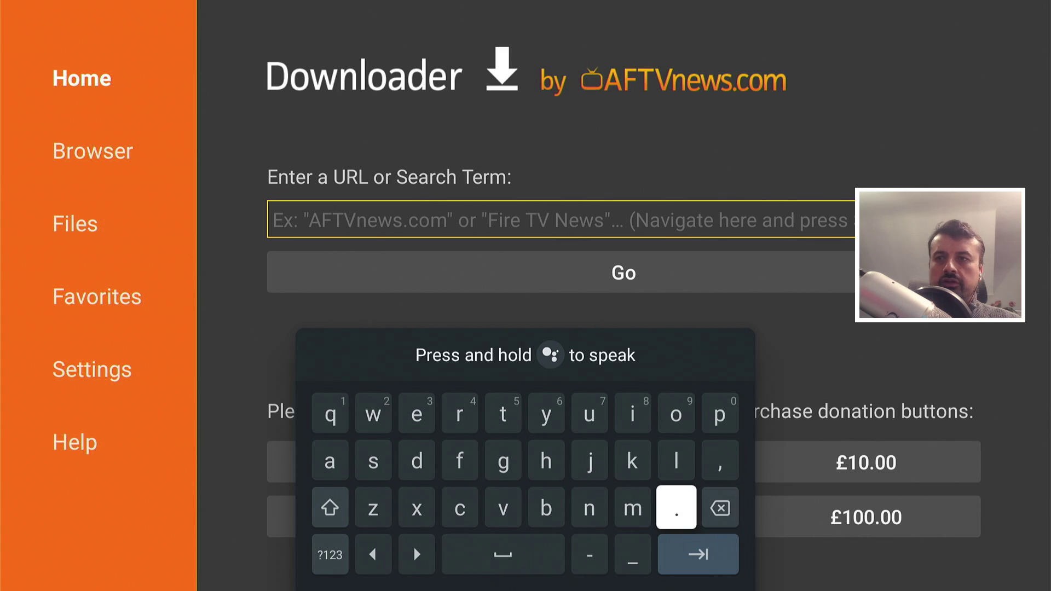
key("Down")
key("Return")
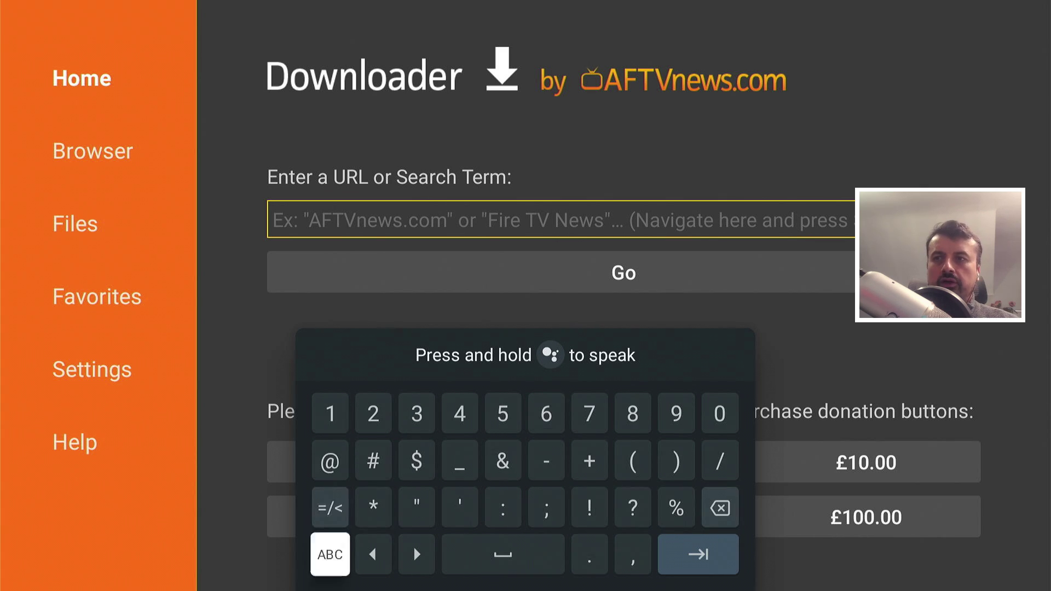
key("Up")
key("Right")
key("Right")
key("Right")
key("Up")
key("Up")
Enter the code 53402 in the URL field
key("Right")
key("Return")
key("Left")
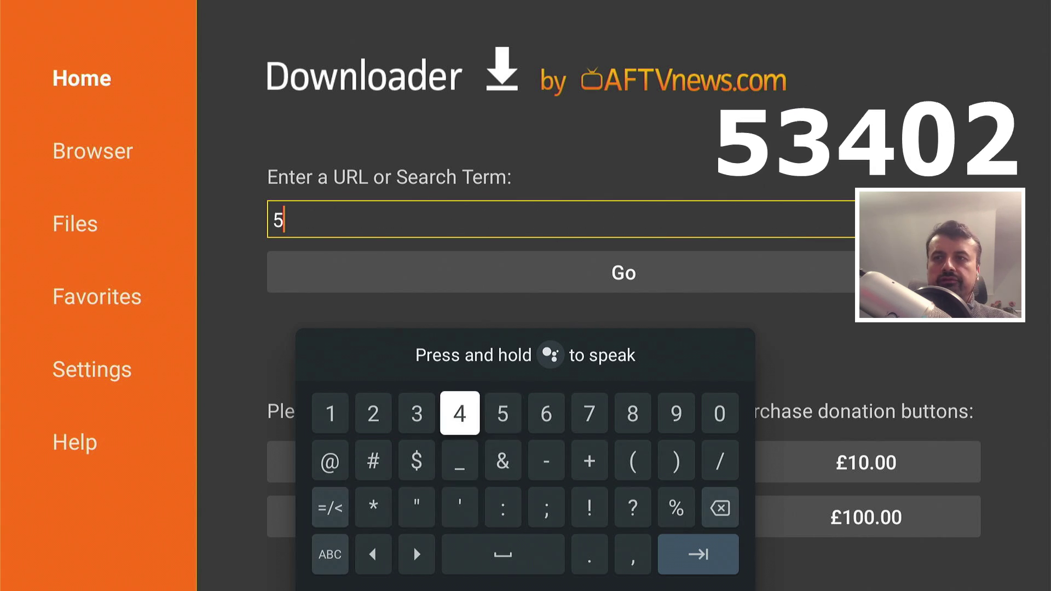
key("Left")
key("Return")
key("Right")
key("Return")
key("Right")
key("Right")
key("Right")
key("Right")
key("Right")
key("Right")
key("Return")
Submit the code 53402 to load the techdoctoruk.com page
key("Right")
key("Right")
key("Right")
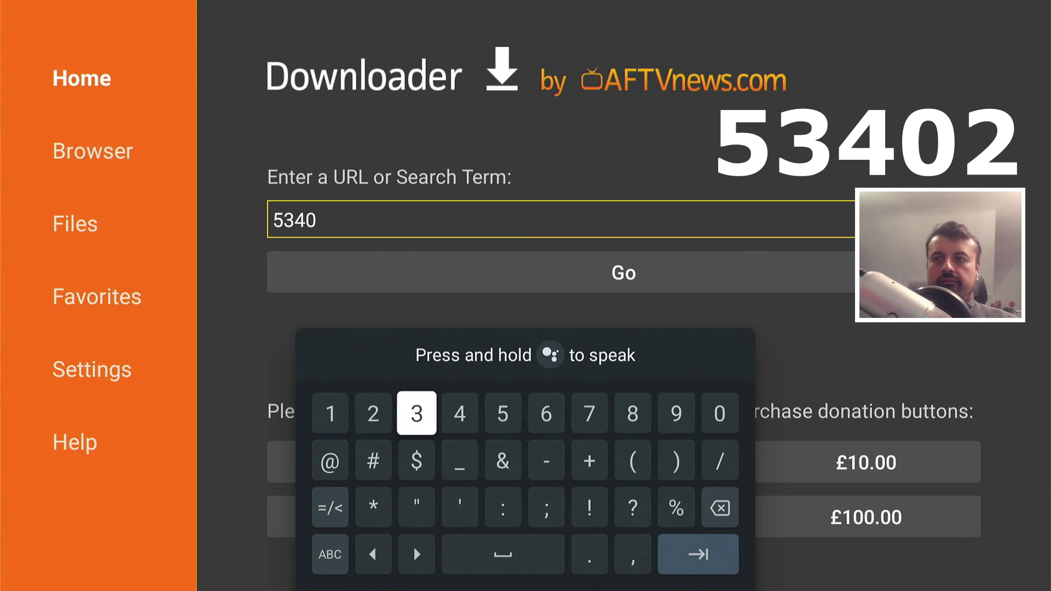
key("Left")
key("Return")
key("Down")
key("Down")
key("Down")
key("Right")
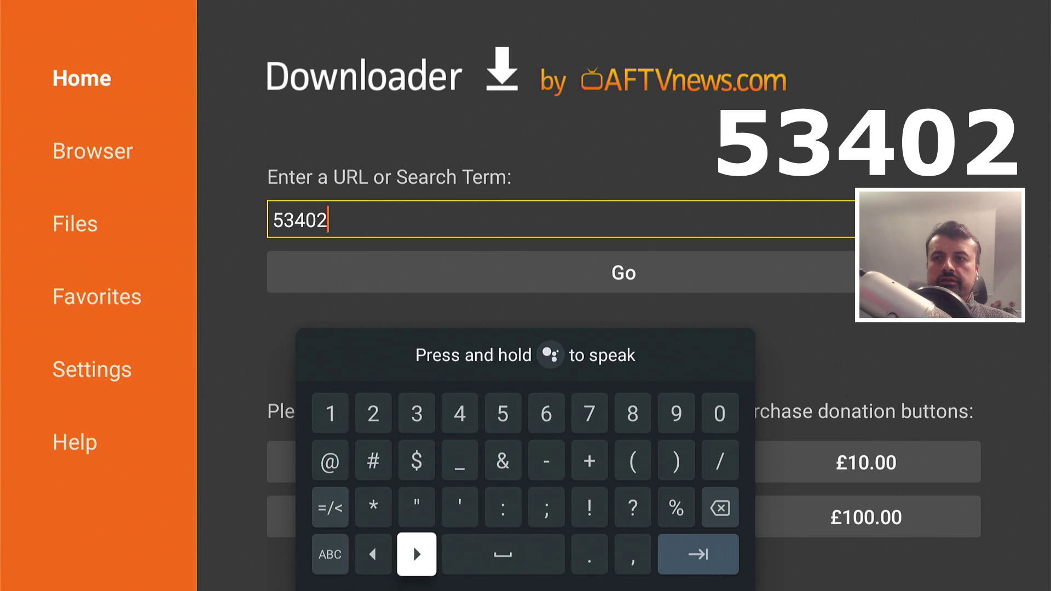
key("Right")
key("Right")
key("Right")
key("Right")
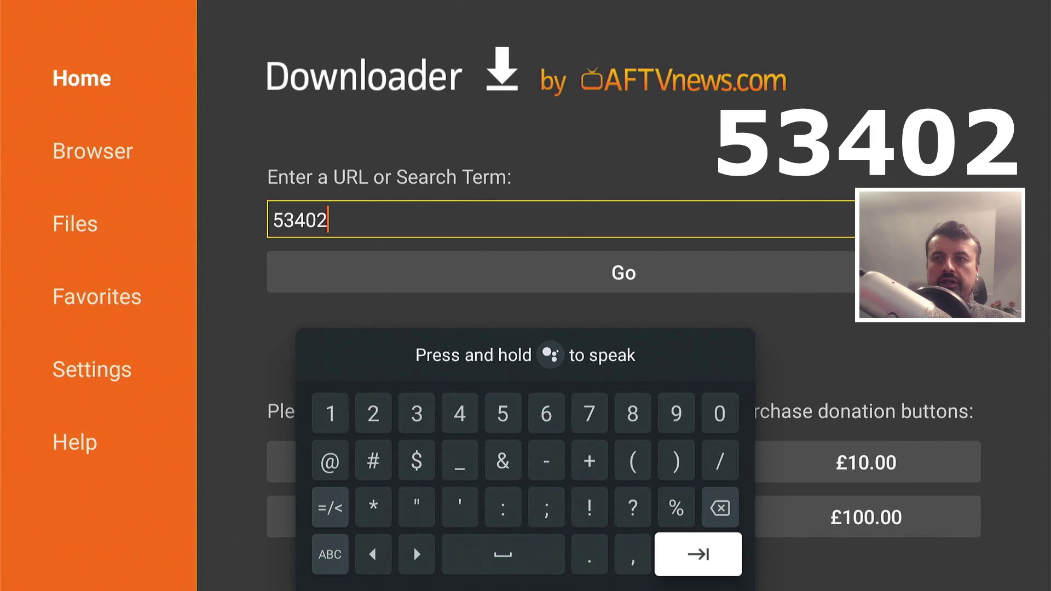
key("Return")
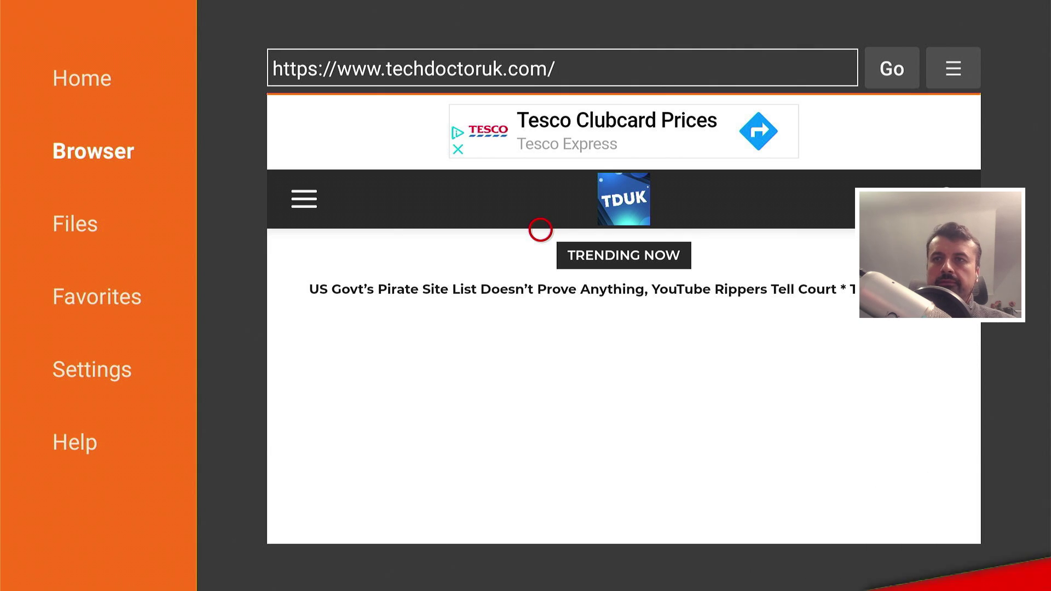
Open the techdoctoruk.com site menu and go to the Tutorials section
key("Left")
key("Left")
key("Left")
key("Left")
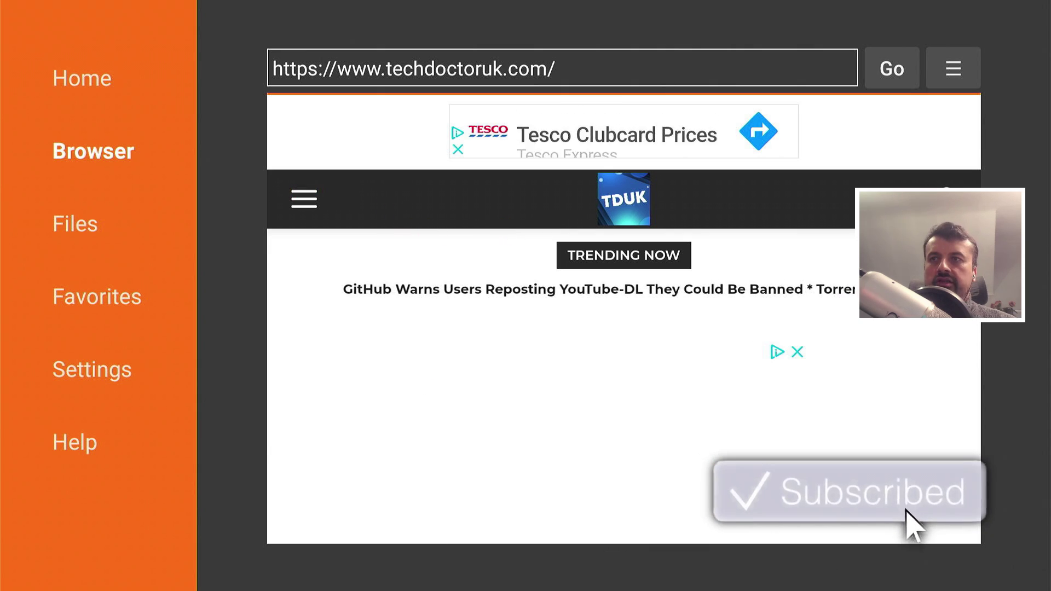
key("Right")
key("Down")
left_click(287, 194)
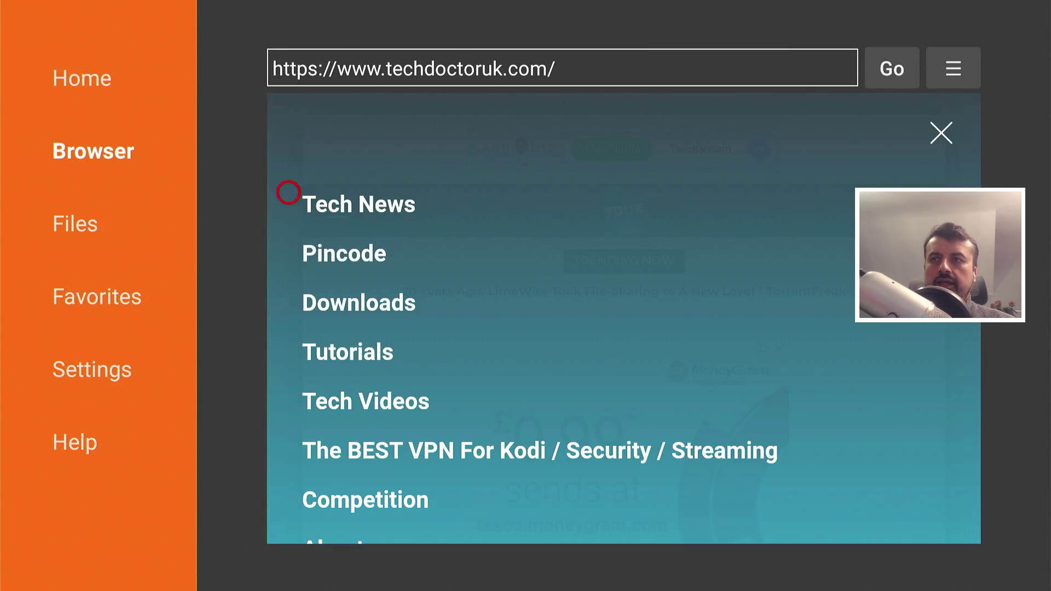
left_click(342, 355)
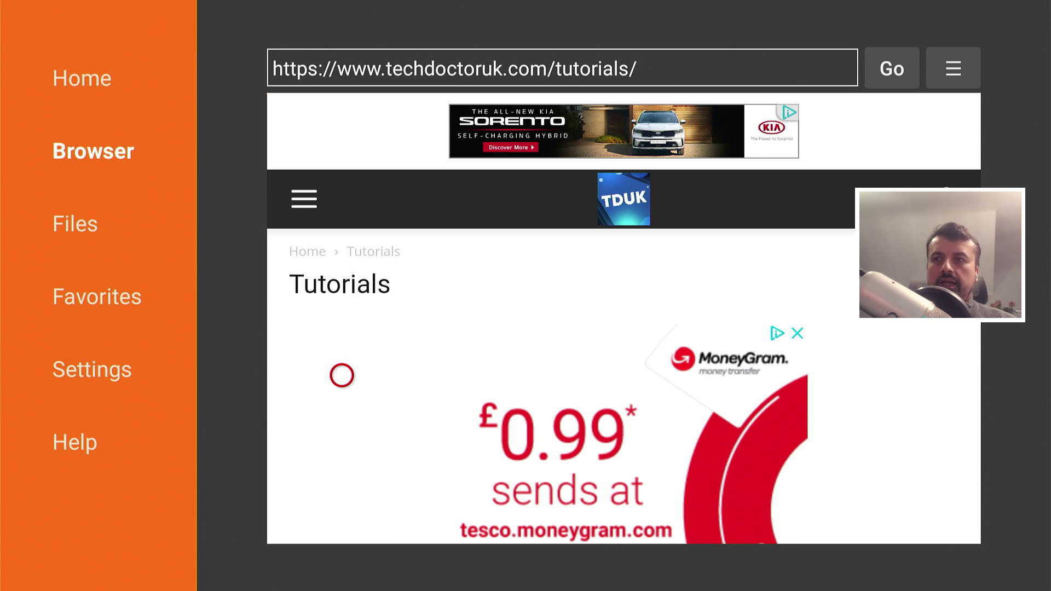
Open the custom launcher article and follow its Software Needed link to TDUK CCGTV Launcher Manager
left_click(341, 375)
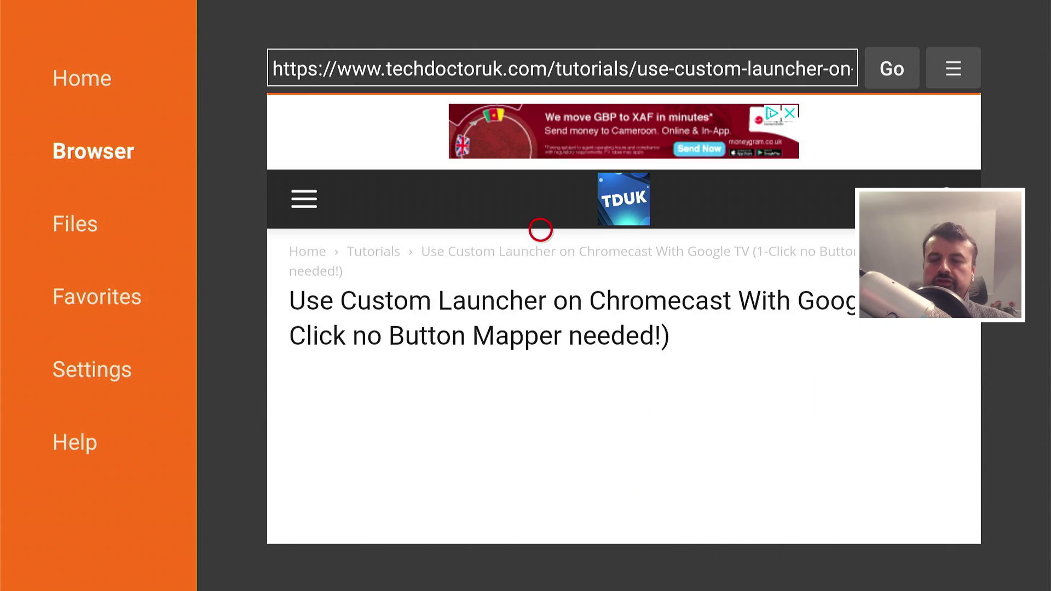
scroll(541, 521, "down", 1)
scroll(540, 521, "down", 5)
scroll(540, 521, "down", 8)
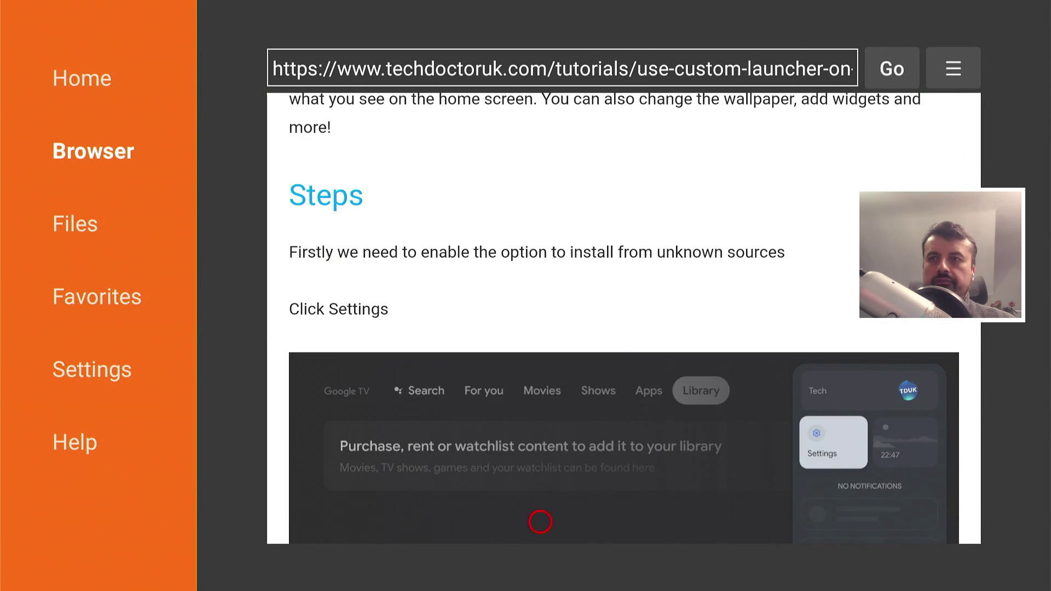
scroll(540, 521, "down", 6)
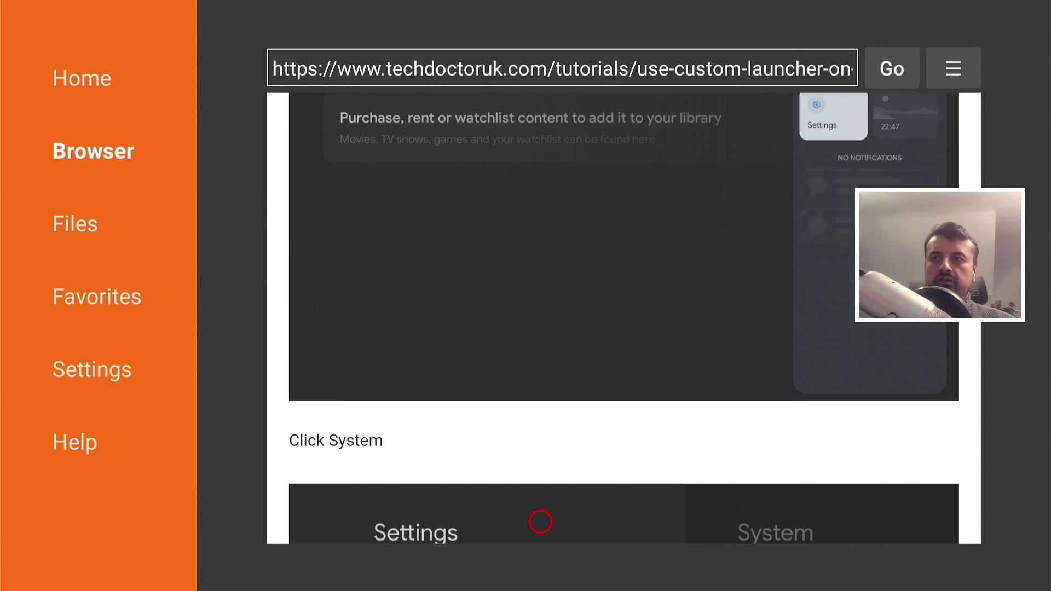
scroll(540, 522, "down", 5)
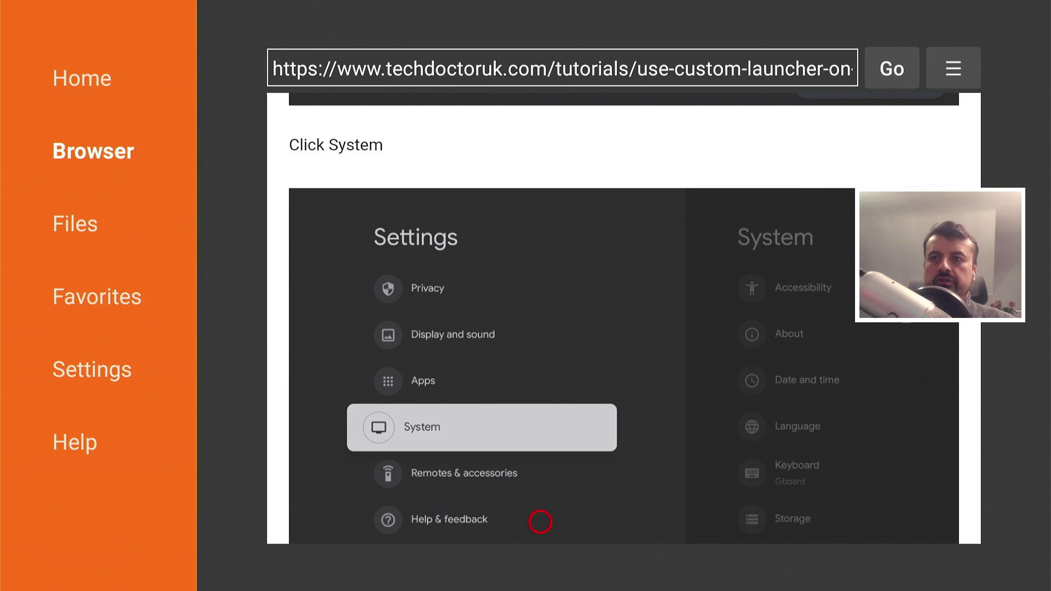
scroll(540, 521, "down", 5)
scroll(540, 521, "down", 2)
scroll(540, 522, "down", 4)
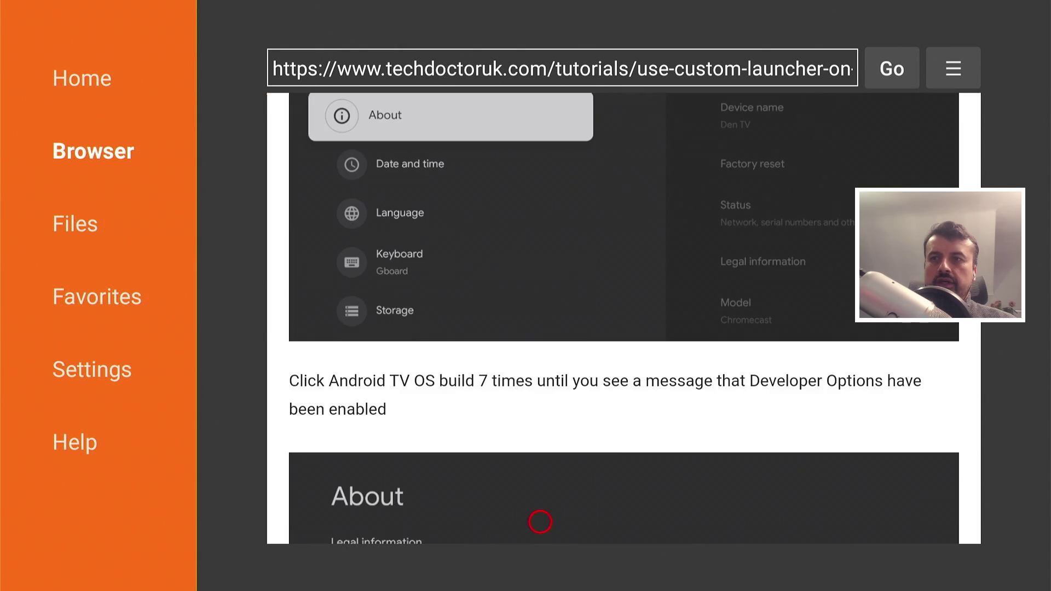
scroll(540, 521, "down", 5)
scroll(540, 522, "down", 5)
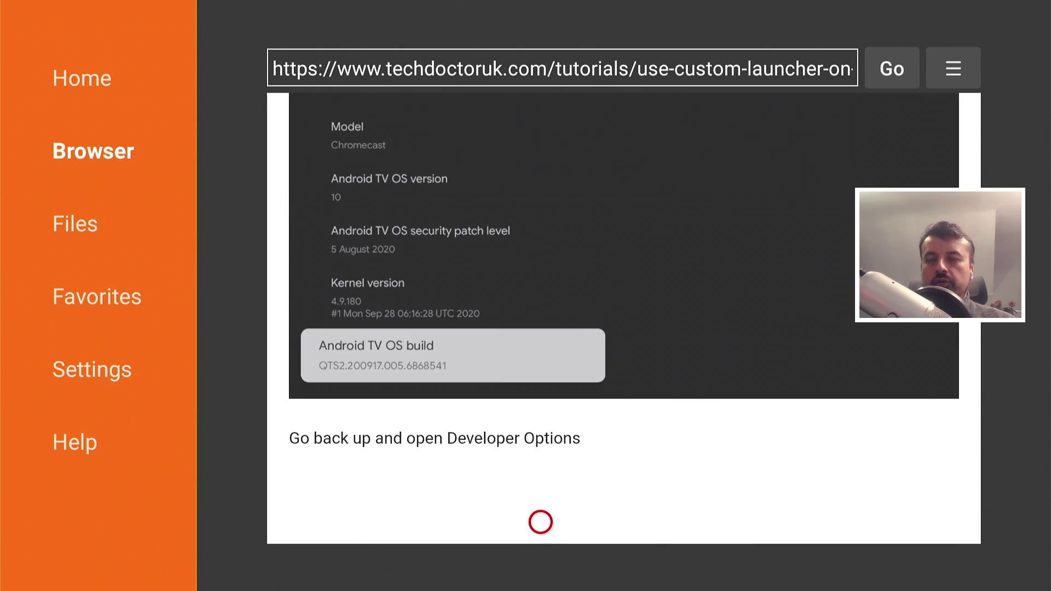
scroll(540, 521, "down", 6)
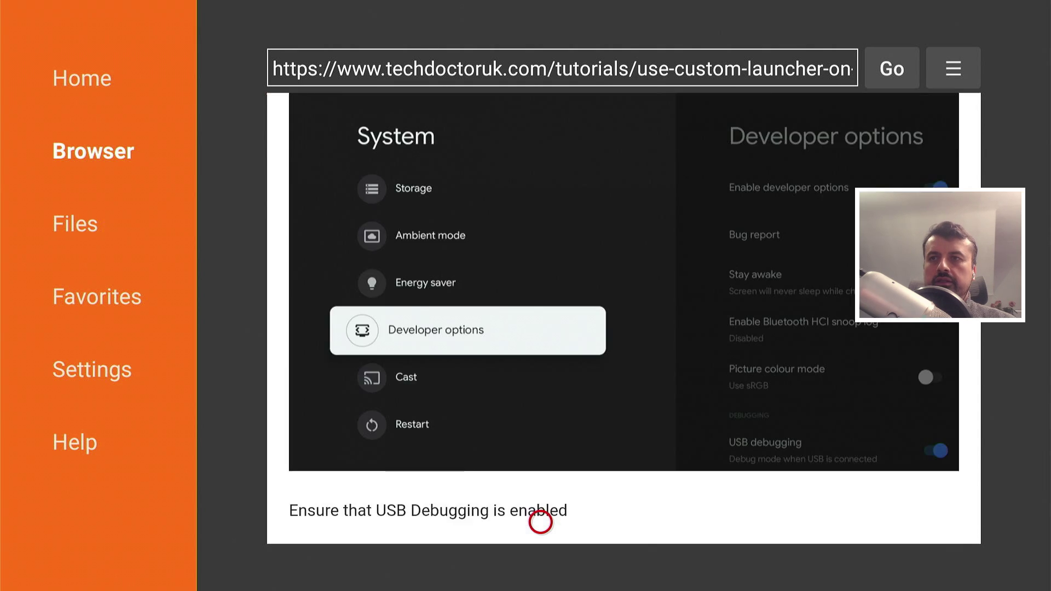
scroll(540, 522, "down", 12)
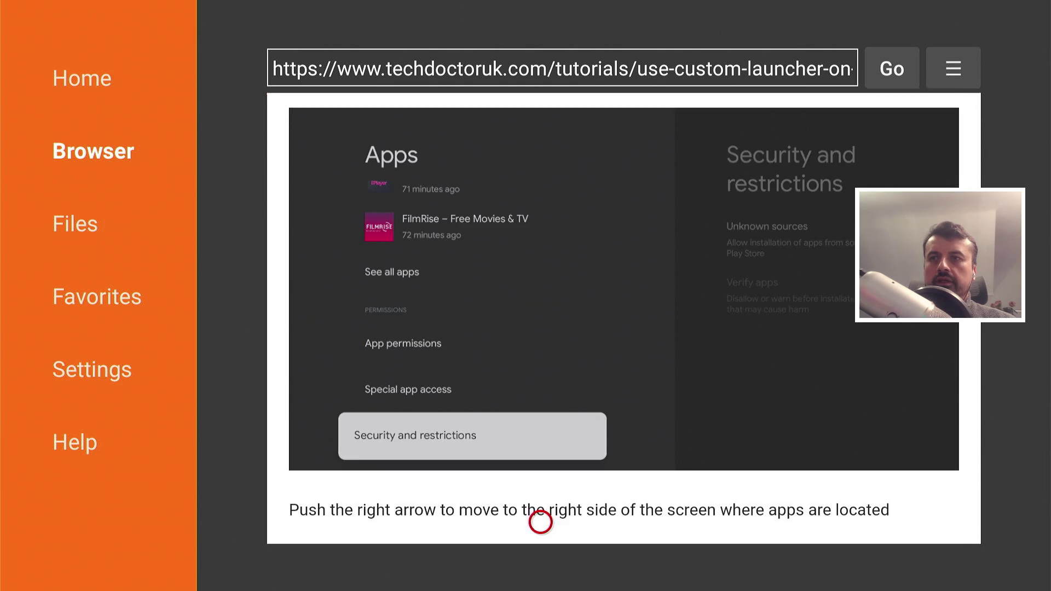
scroll(540, 521, "down", 12)
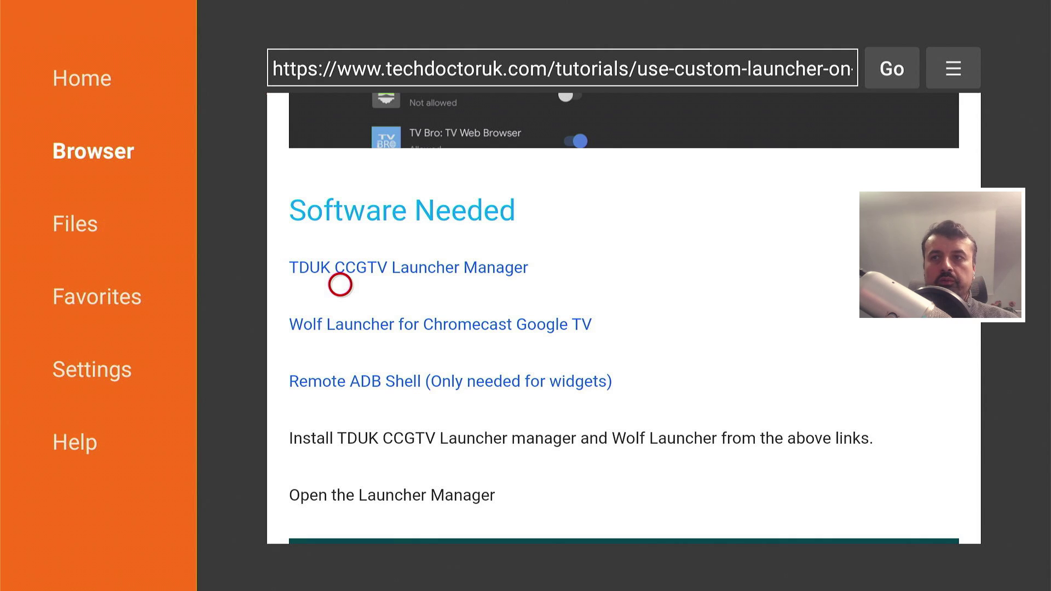
left_click(340, 284)
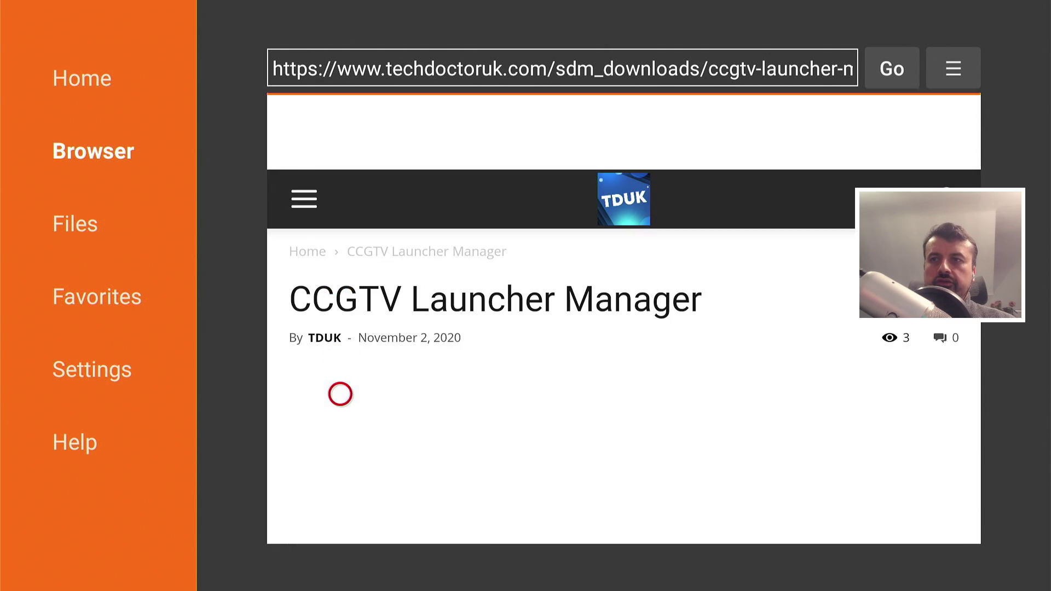
Download Final_TDUK_CCGTV_LM(1).apk, cancel the install prompt, and return to the tutorial's Software Needed list
scroll(340, 521, "down", 10)
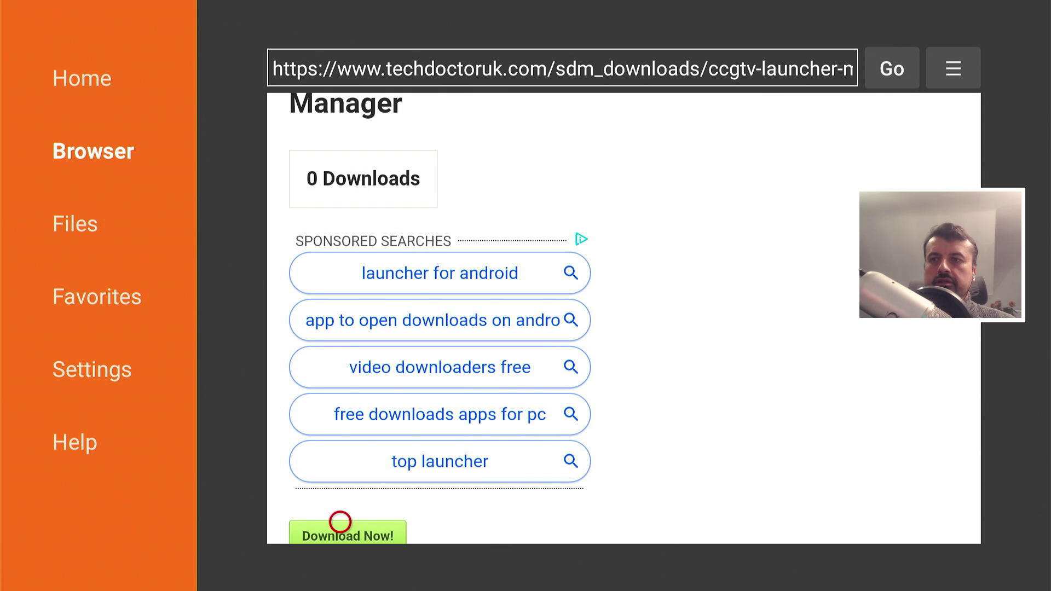
left_click(340, 521)
key("Left")
key("Return")
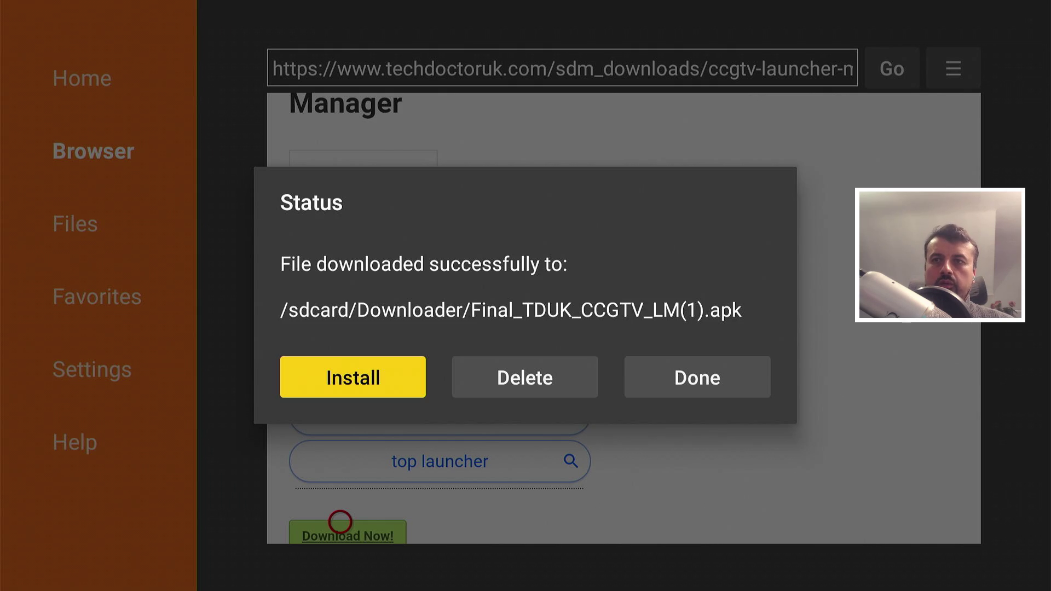
key("Escape")
key("Escape")
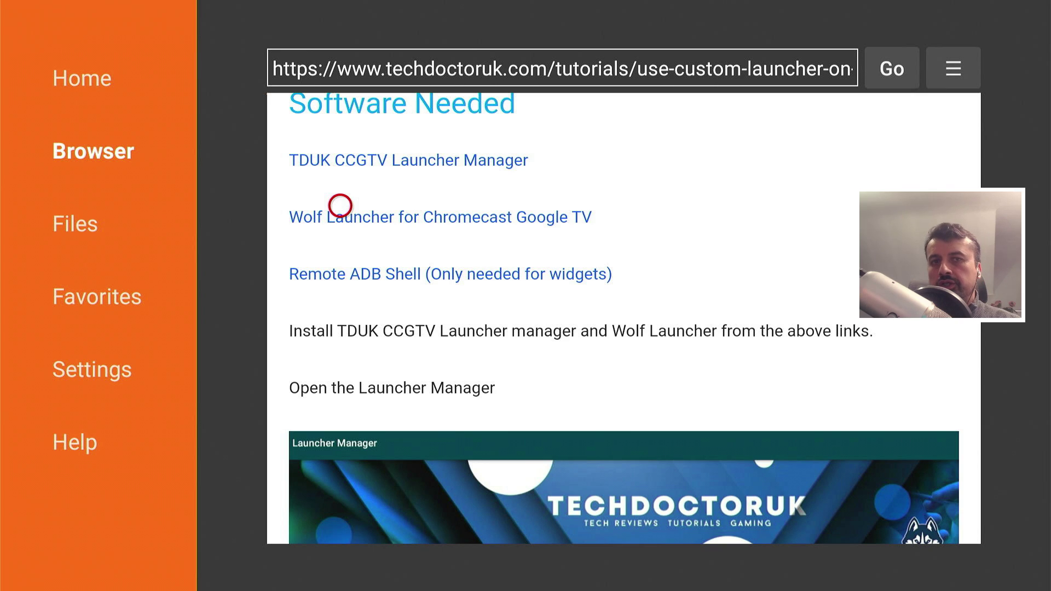
View the Wolf Launcher for Chromecast Google TV download page, then go back
left_click(376, 205)
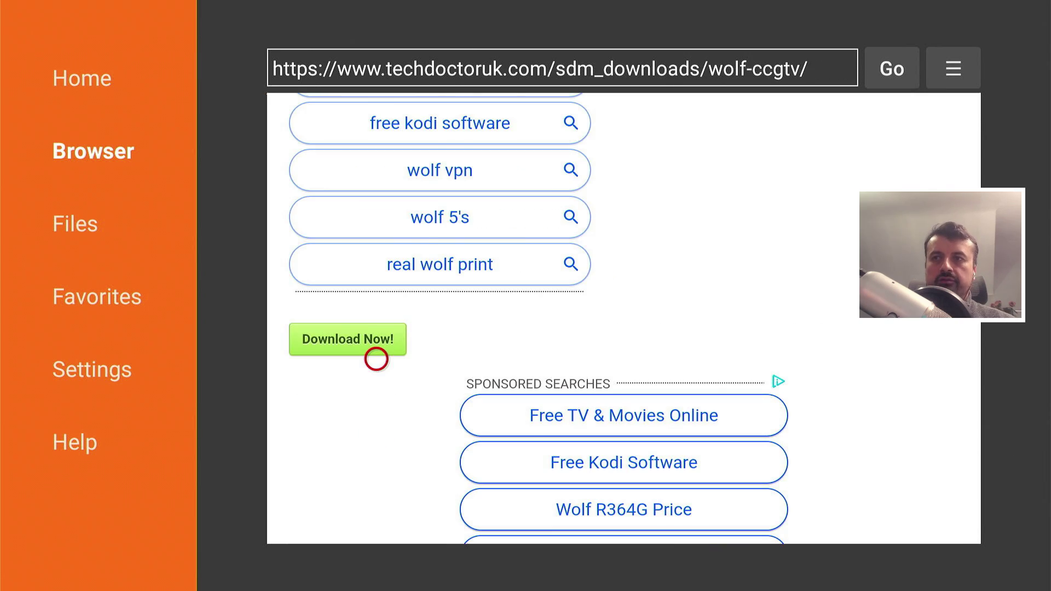
key("Escape")
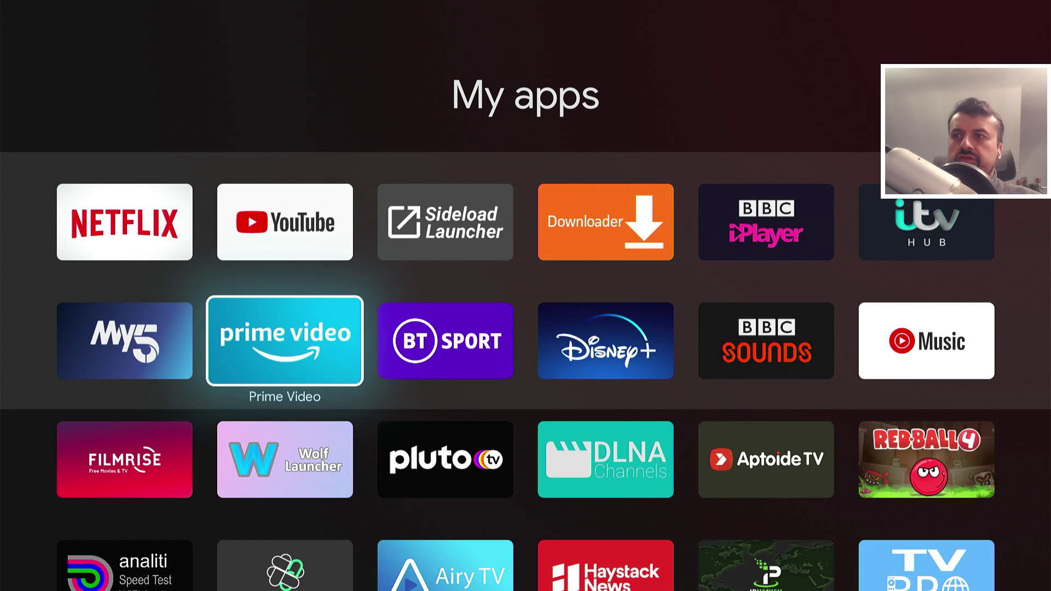
Launch the TechDoctorUK Launcher Manager tile from the My apps grid
key("Down")
key("Down")
key("Down")
key("Down")
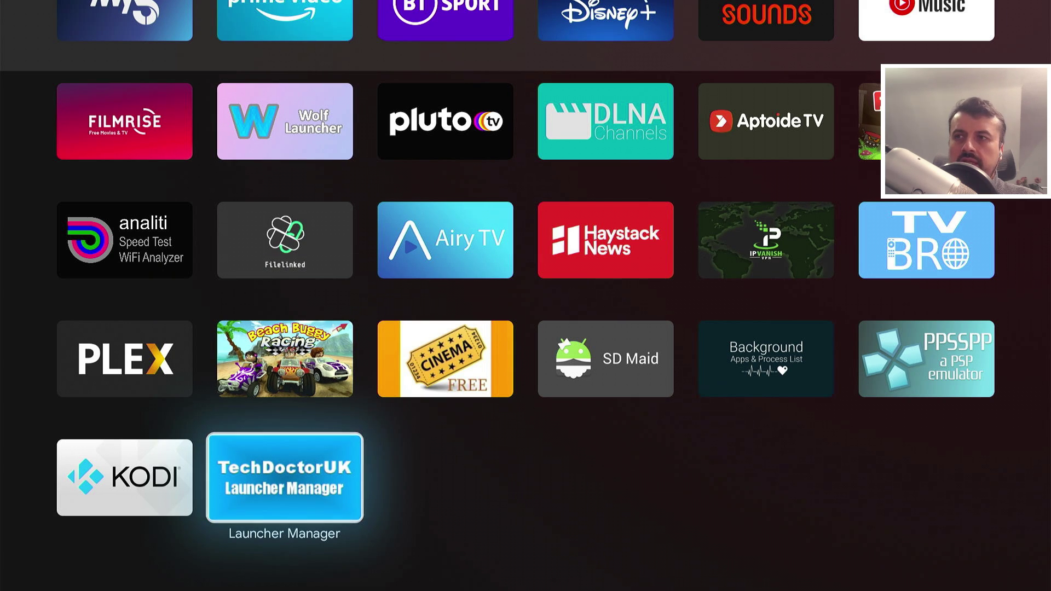
key("Return")
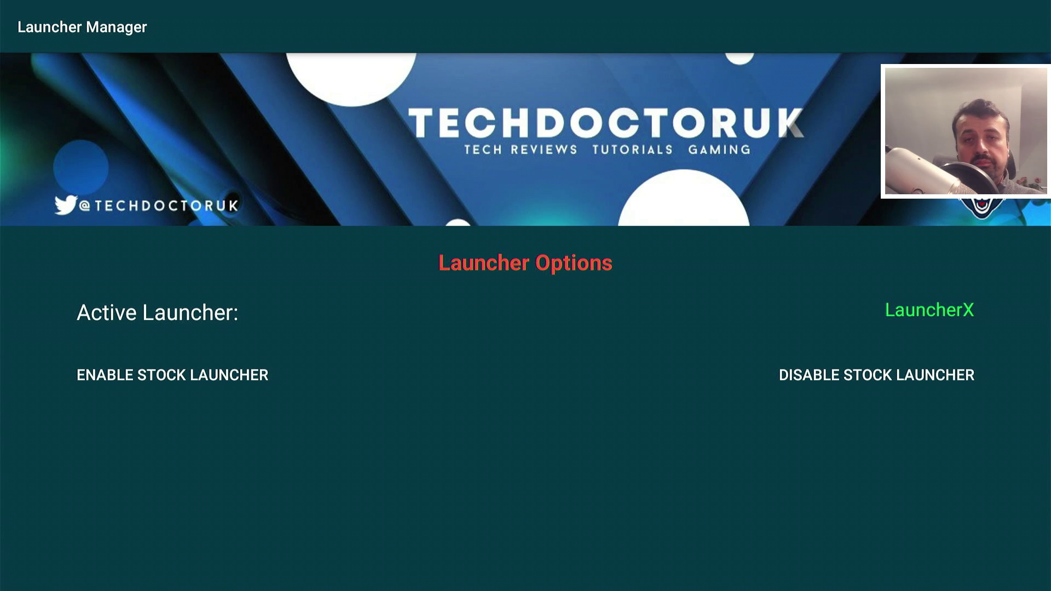
With LauncherX active, choose DISABLE STOCK LAUNCHER to bring up the Allow USB debugging request
left_click(173, 375)
left_click(876, 374)
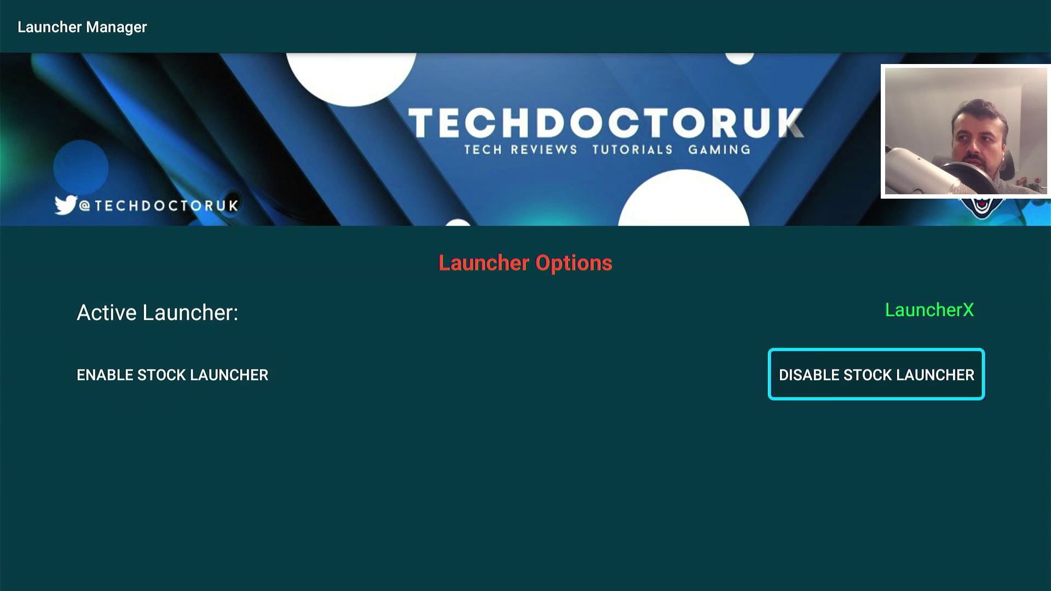
left_click(172, 375)
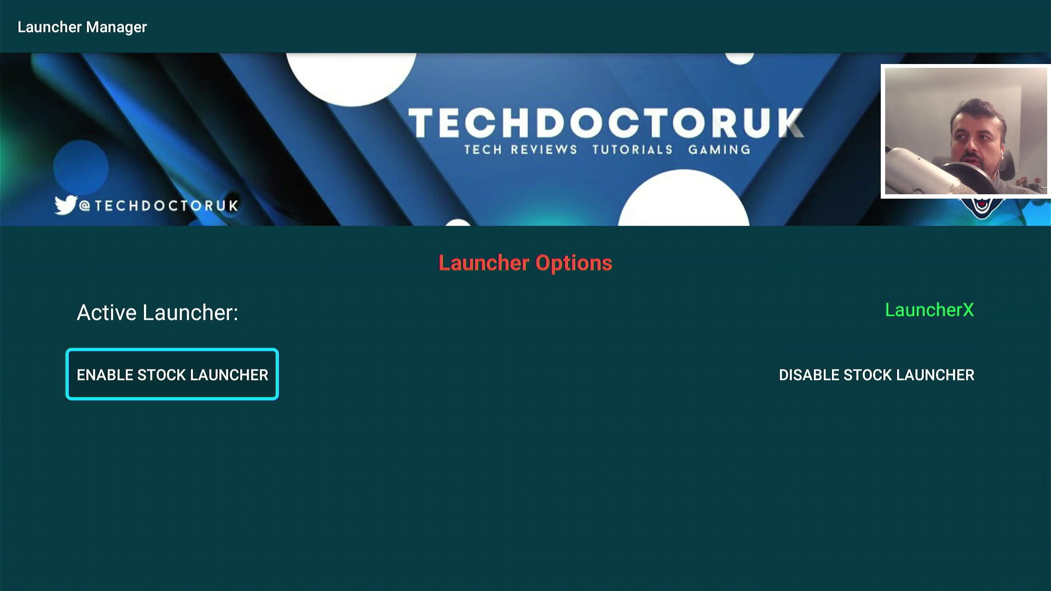
left_click(876, 374)
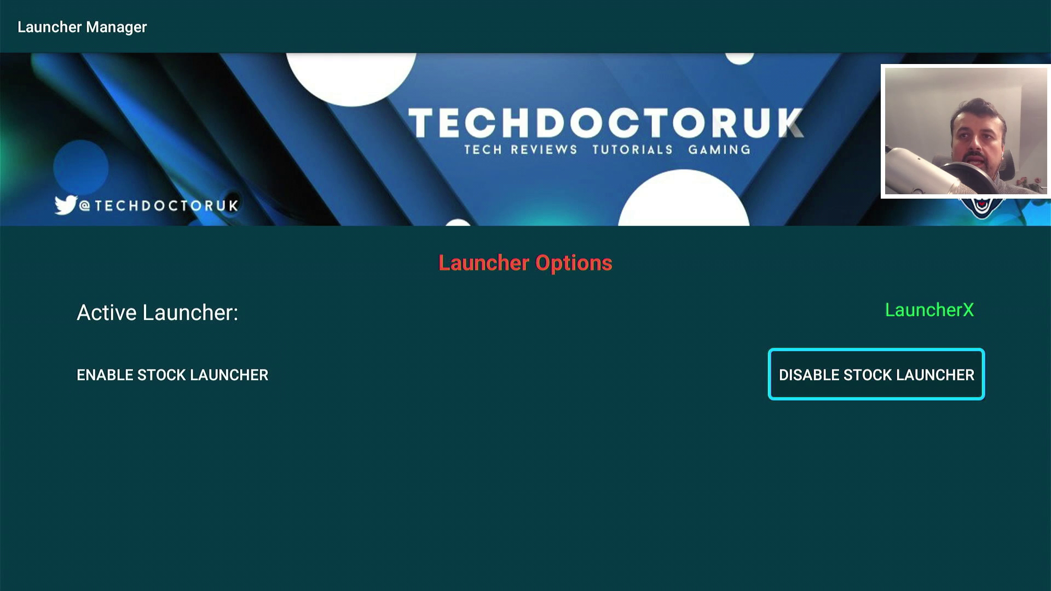
left_click(172, 374)
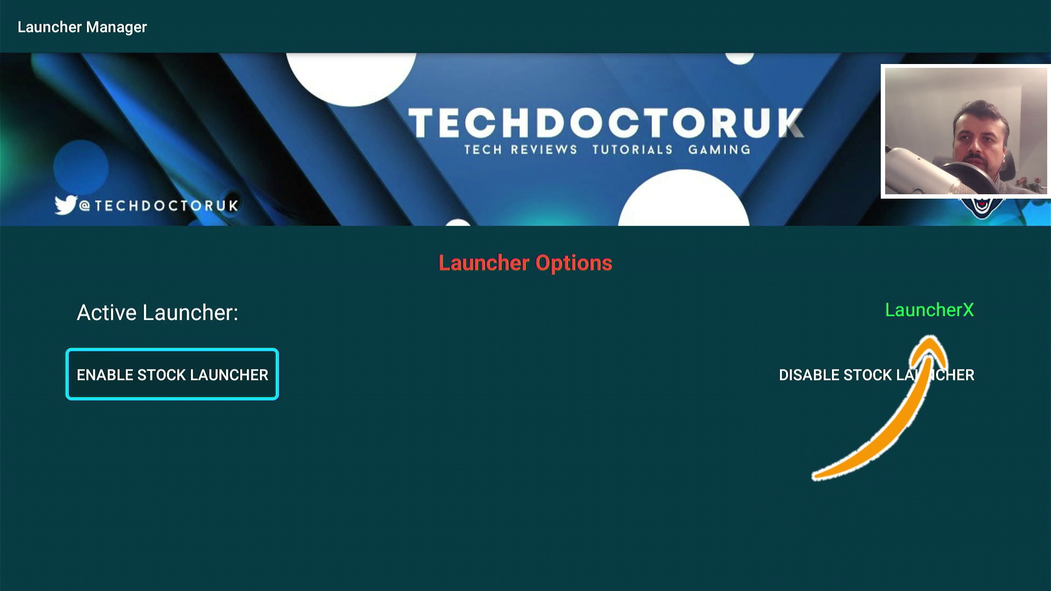
left_click(876, 375)
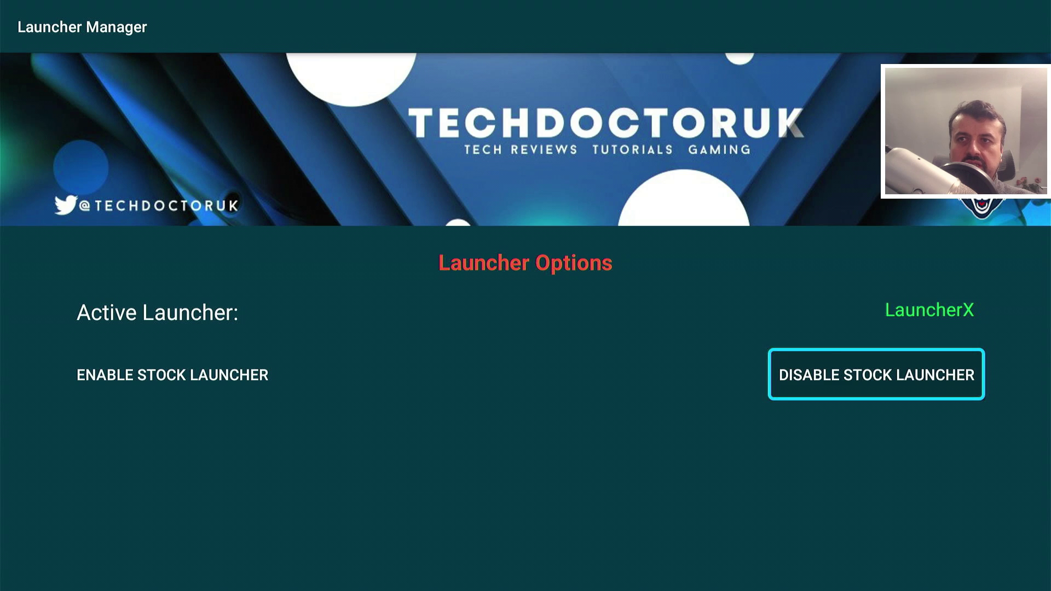
key("Return")
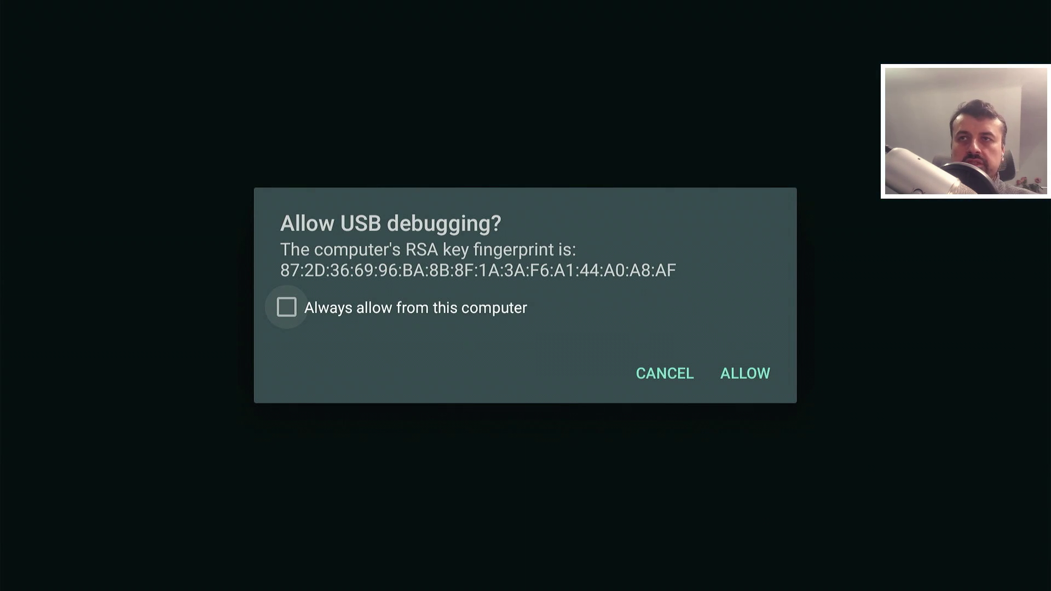
Always allow USB debugging from this computer and confirm ALLOW
key("Return")
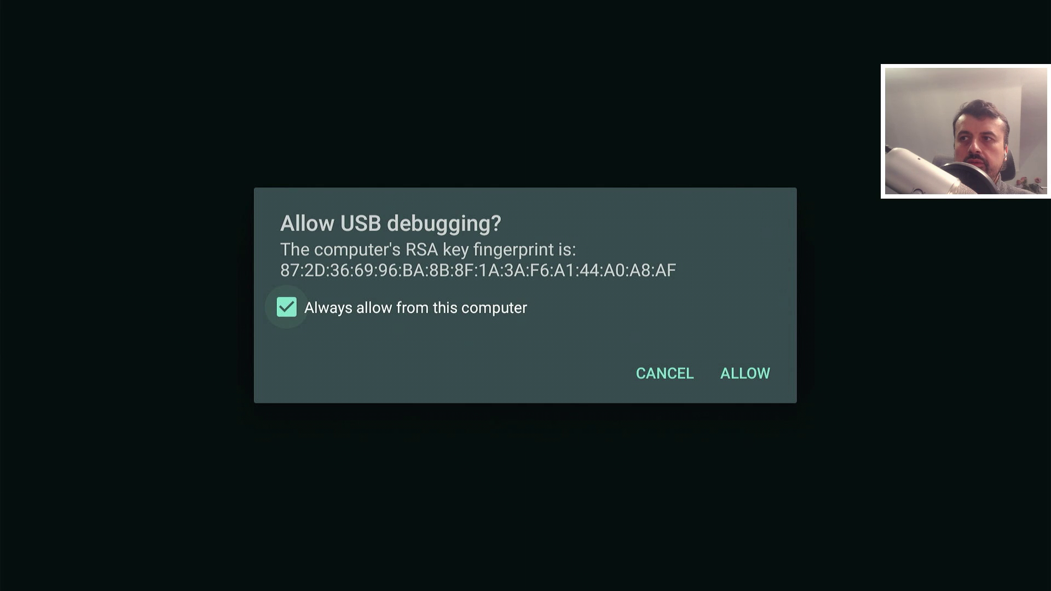
key("Down")
key("Right")
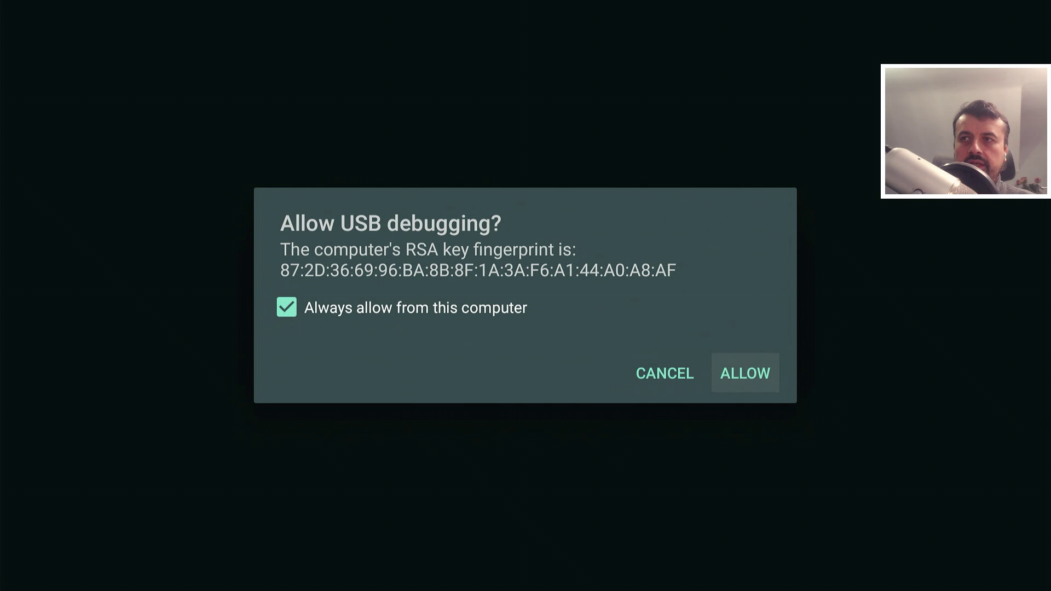
key("Return")
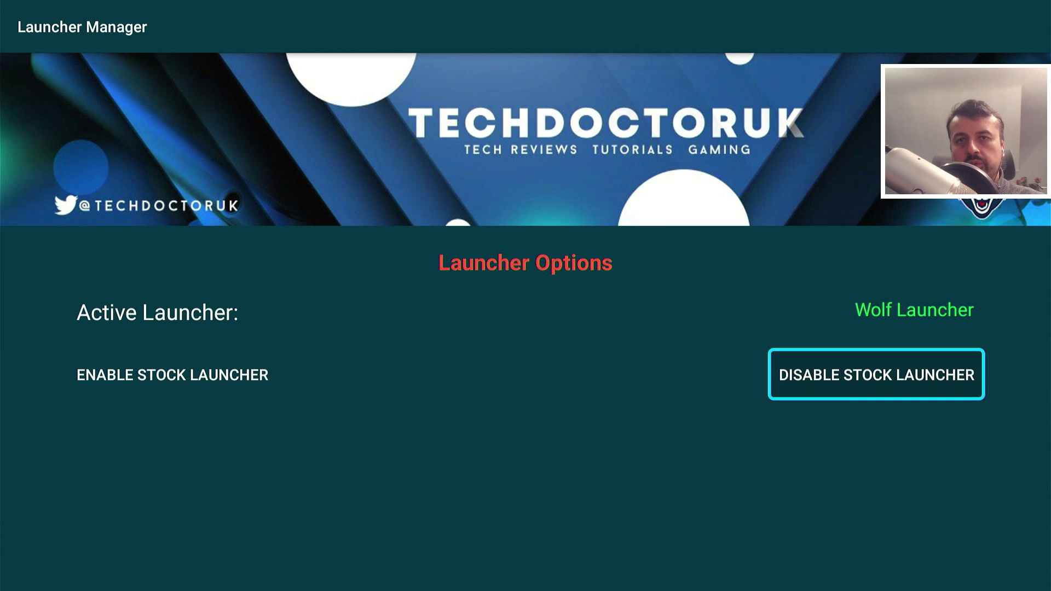
Keep DISABLE STOCK LAUNCHER selected and return to the new Wolf Launcher home screen
key("Left")
key("Right")
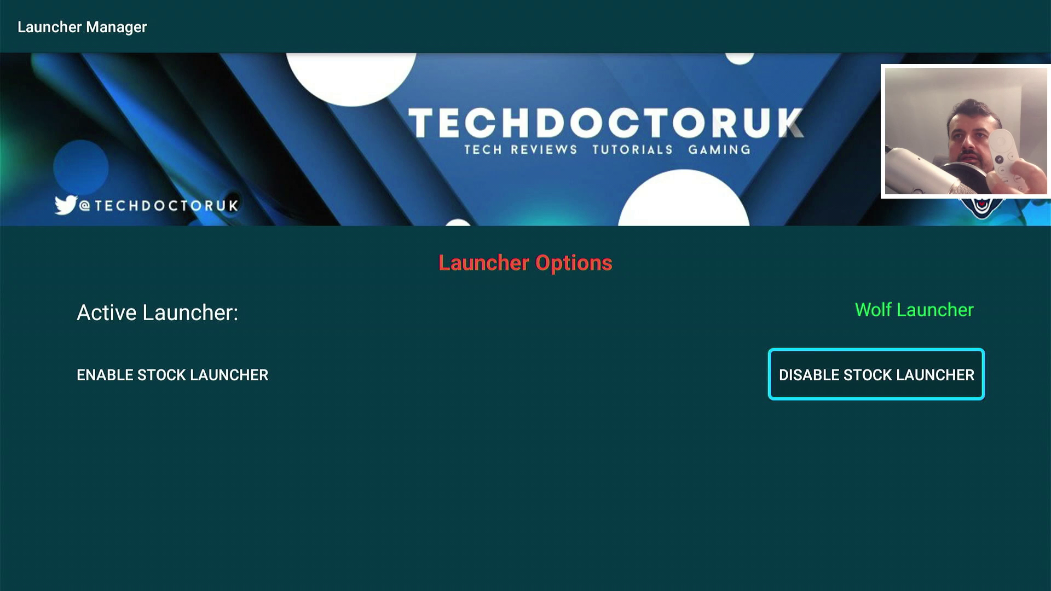
key("Escape")
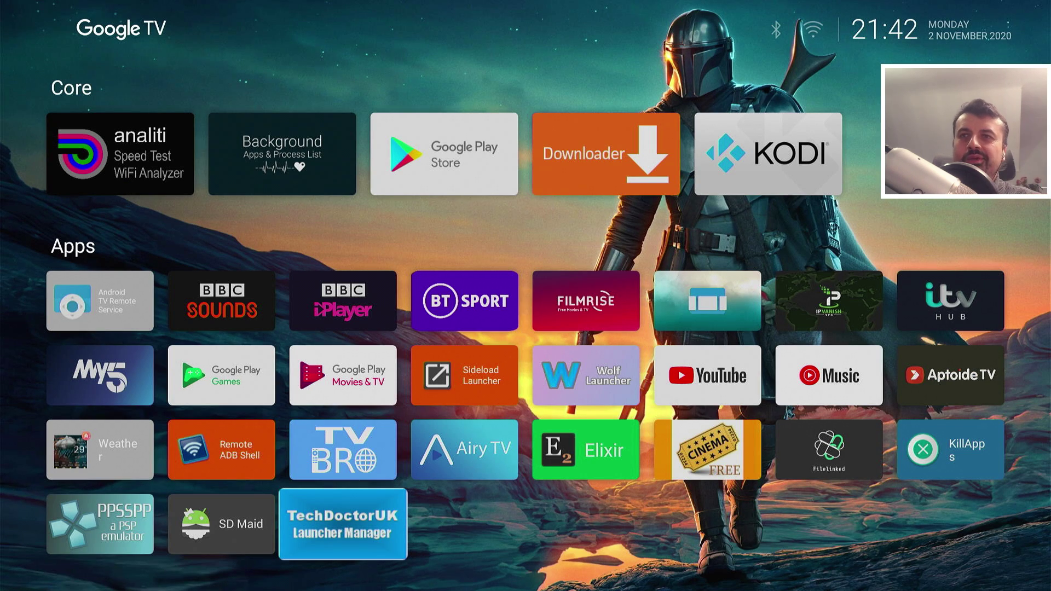
key("Up")
key("Up")
key("Up")
key("Up")
key("Up")
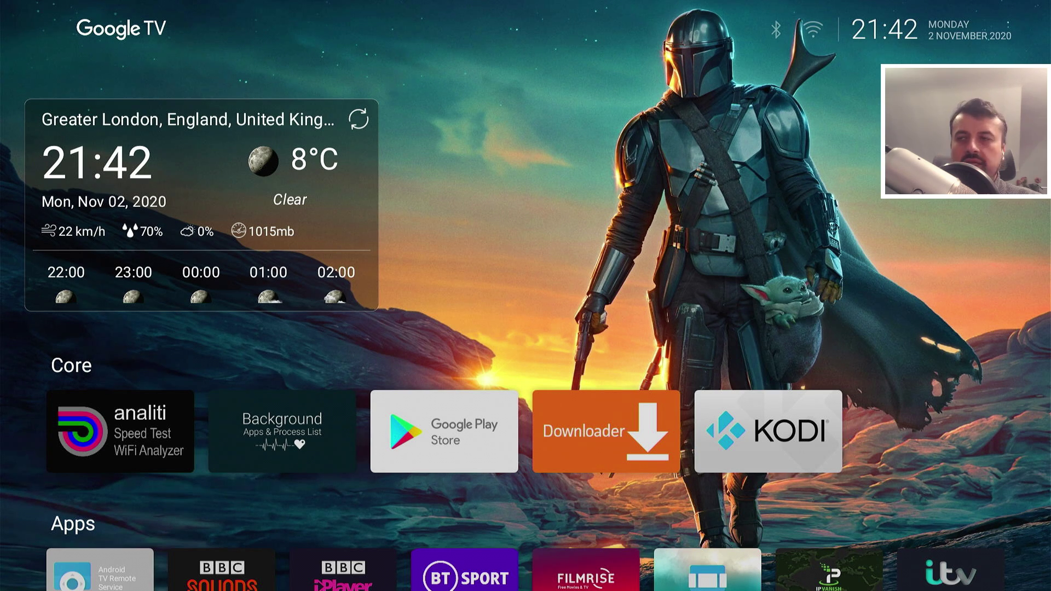
key("Down")
key("Down")
key("Down")
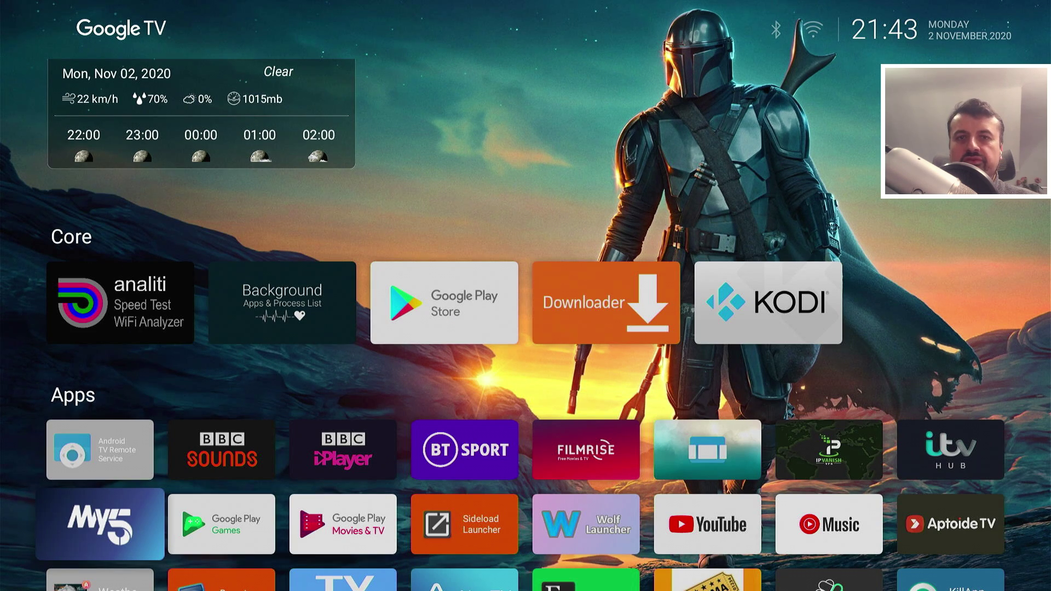
key("Right")
key("Right")
key("Right")
key("Down")
key("Down")
key("Left")
key("Left")
key("Up")
key("Up")
key("Up")
key("Up")
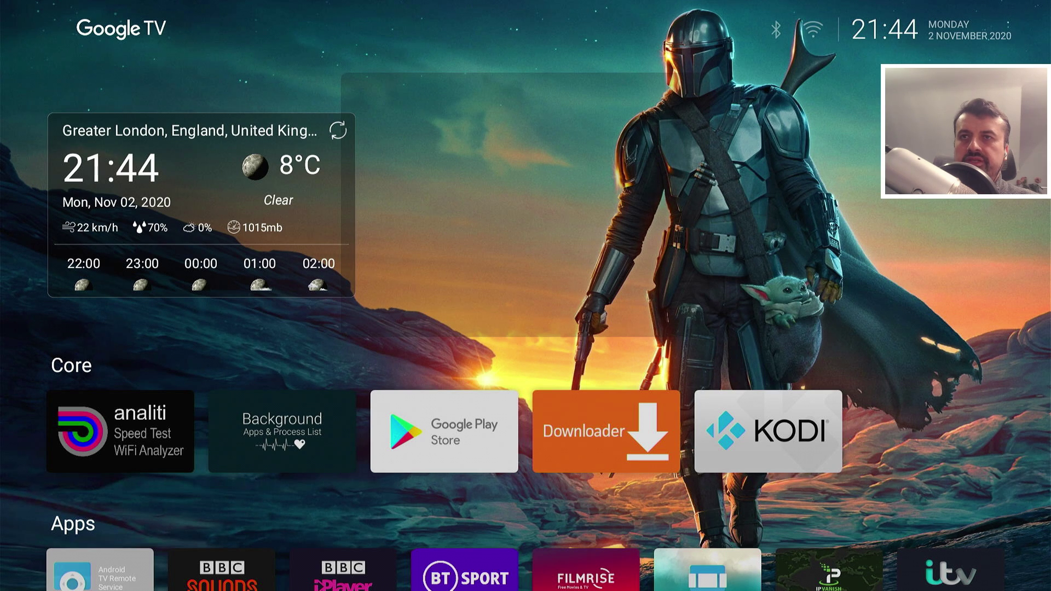
key("Menu")
Go to the Core section's options under Launcher Settings > Sections
key("Down")
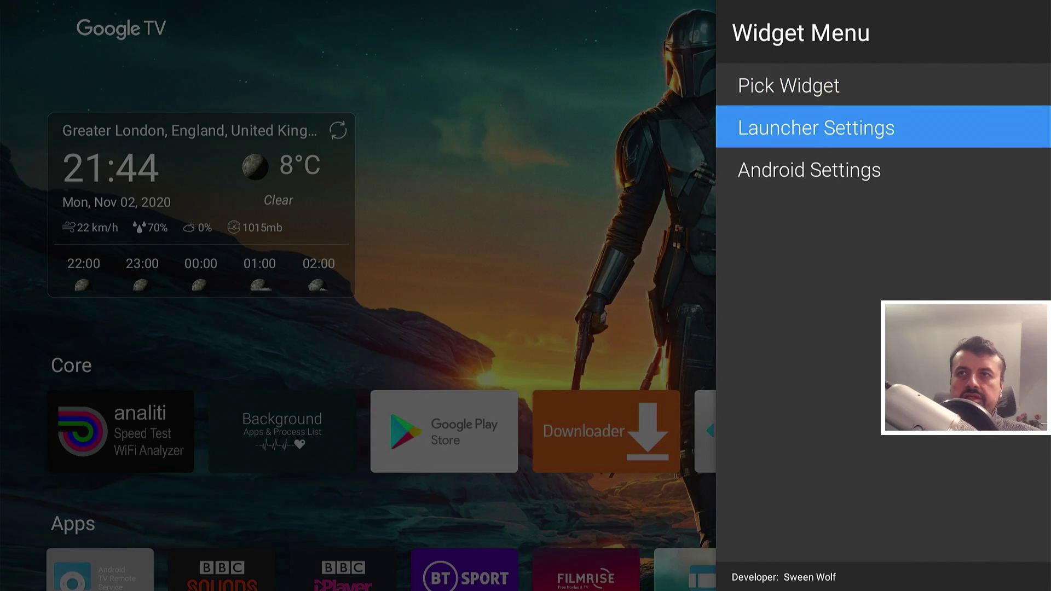
key("Return")
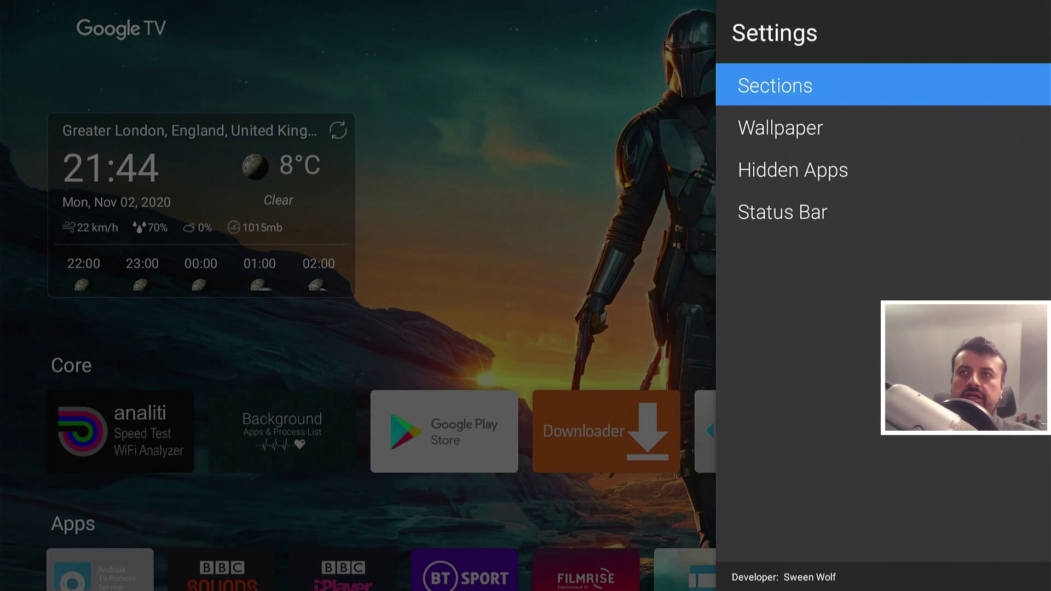
key("Return")
key("Down")
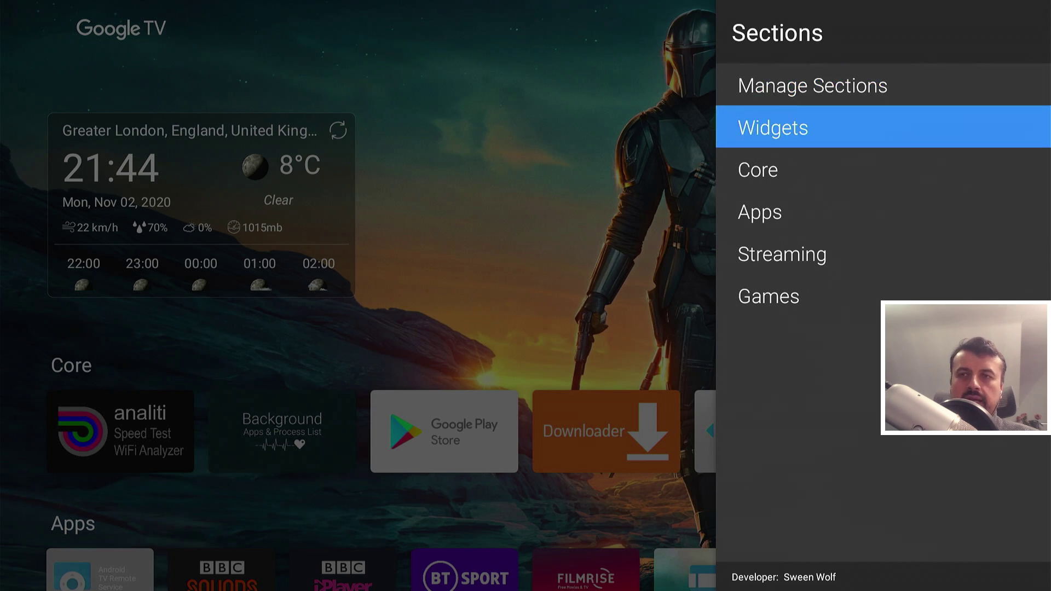
key("Down")
key("Down")
key("Up")
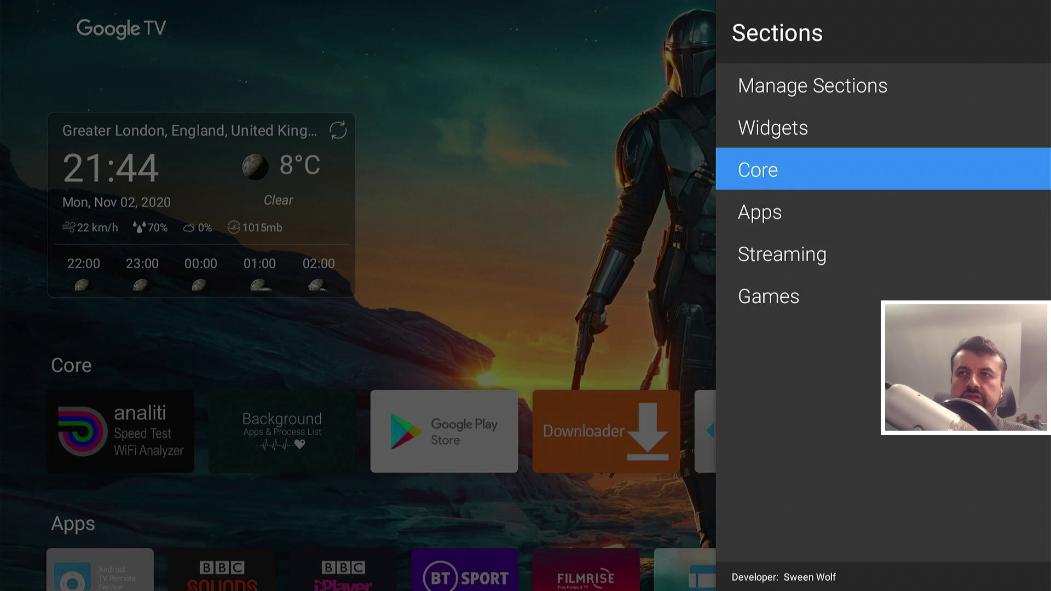
key("Return")
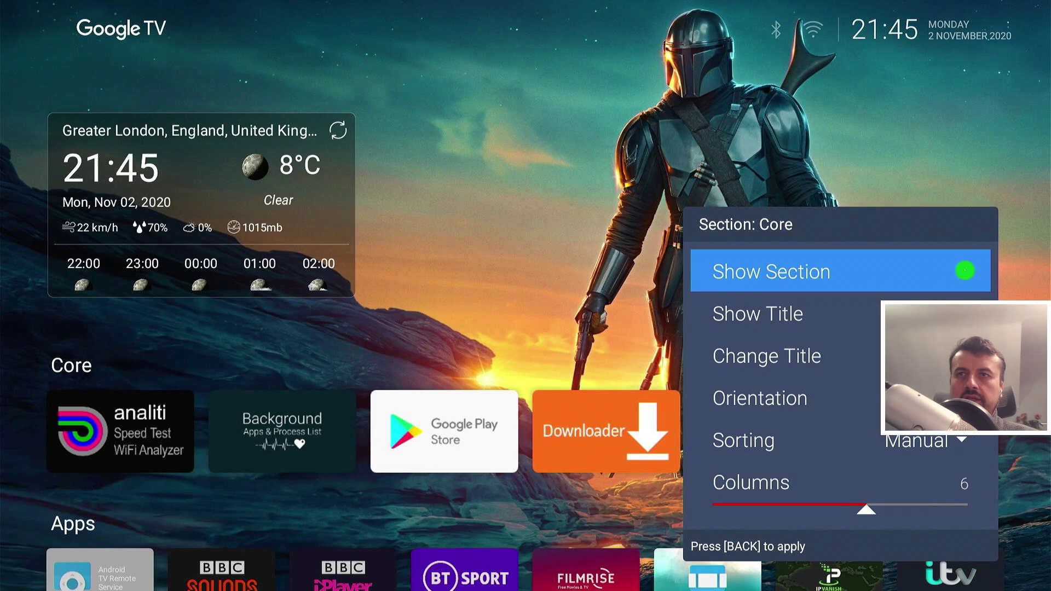
Toggle Show Section and Show Title off and back on for Core
key("Return")
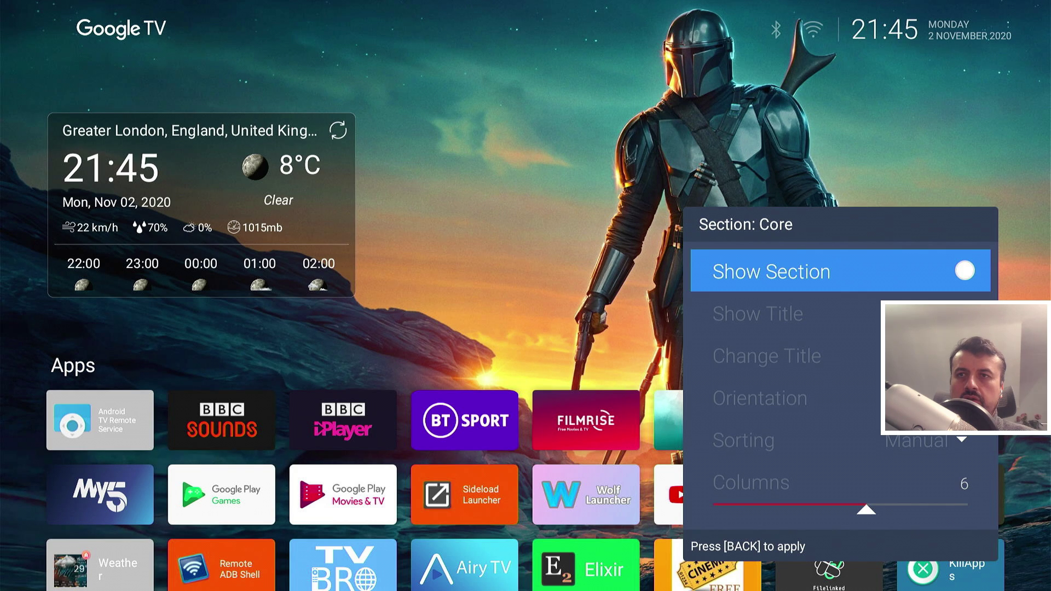
key("Return")
key("Down")
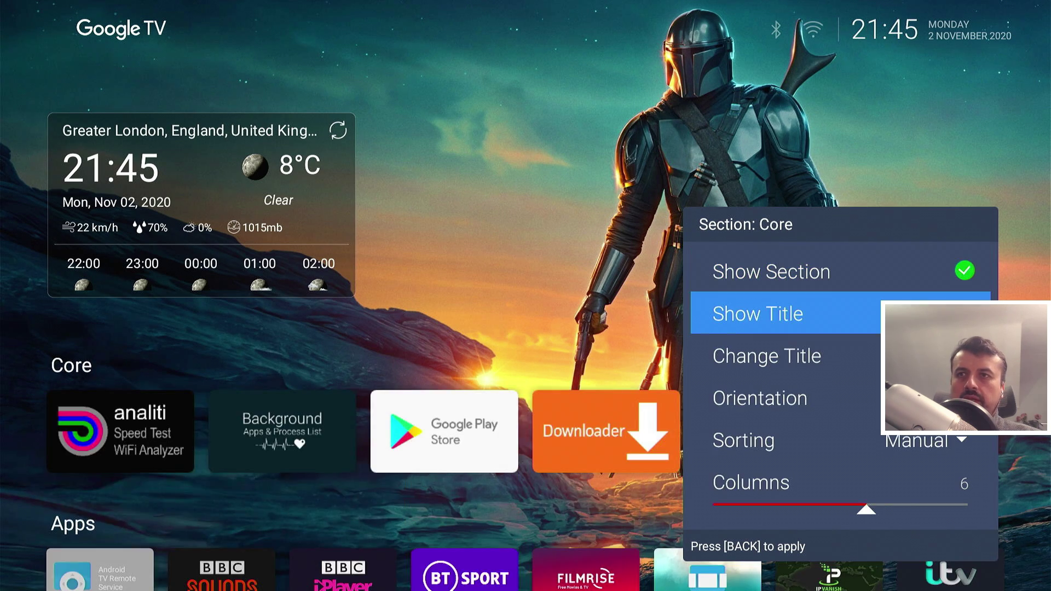
key("Return")
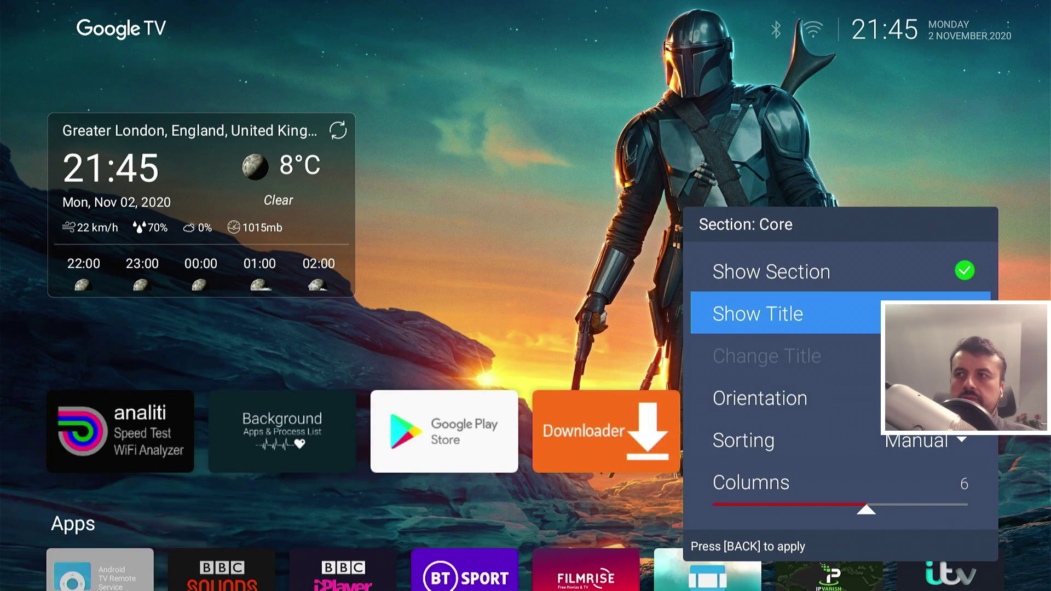
key("Return")
Set the Core section's Sorting to Most Used
key("Down")
key("Down")
key("Down")
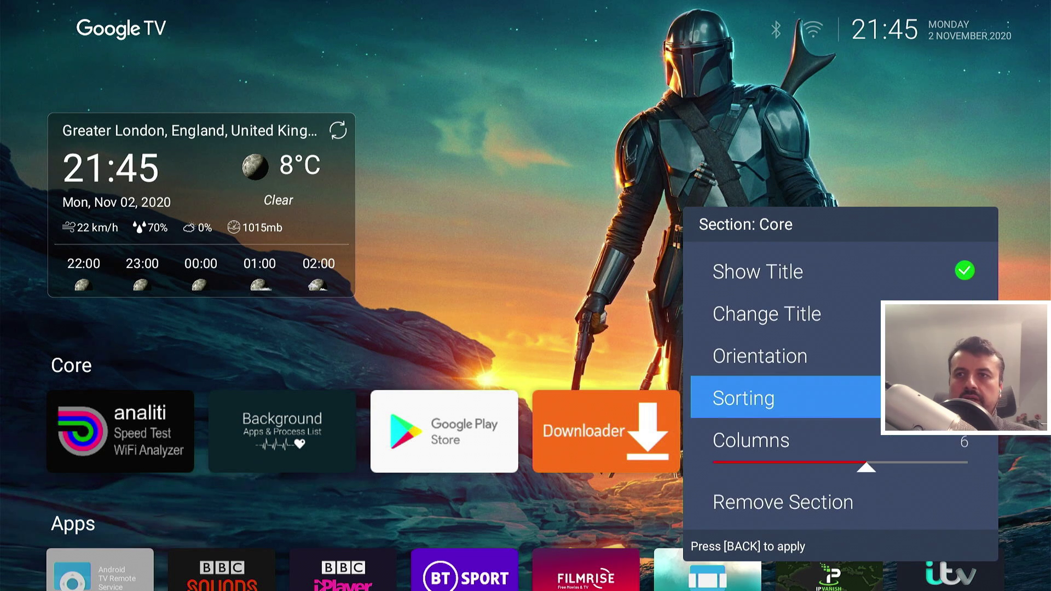
key("Return")
key("Down")
key("Down")
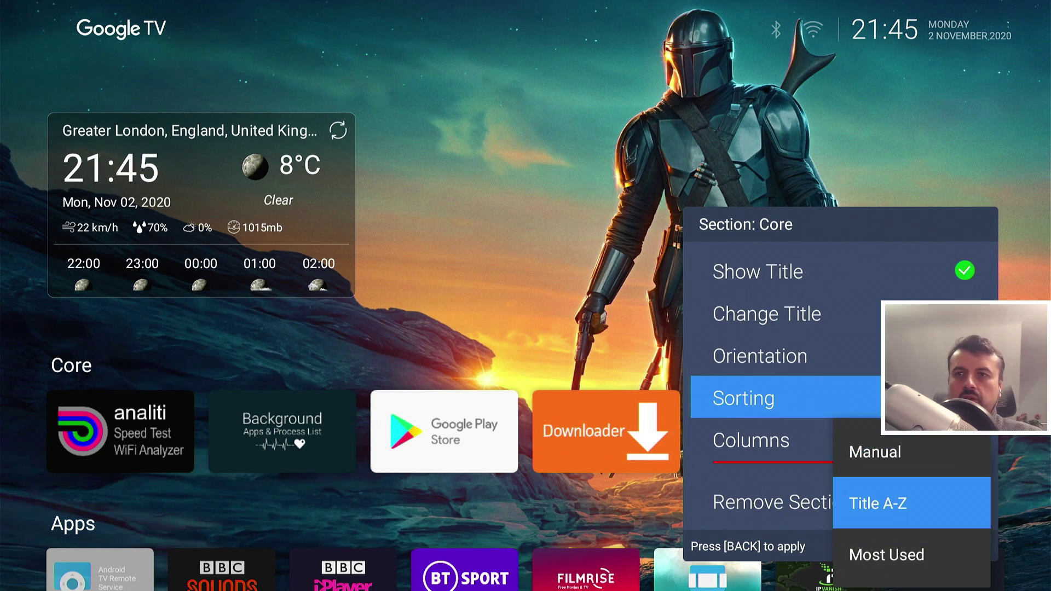
key("Return")
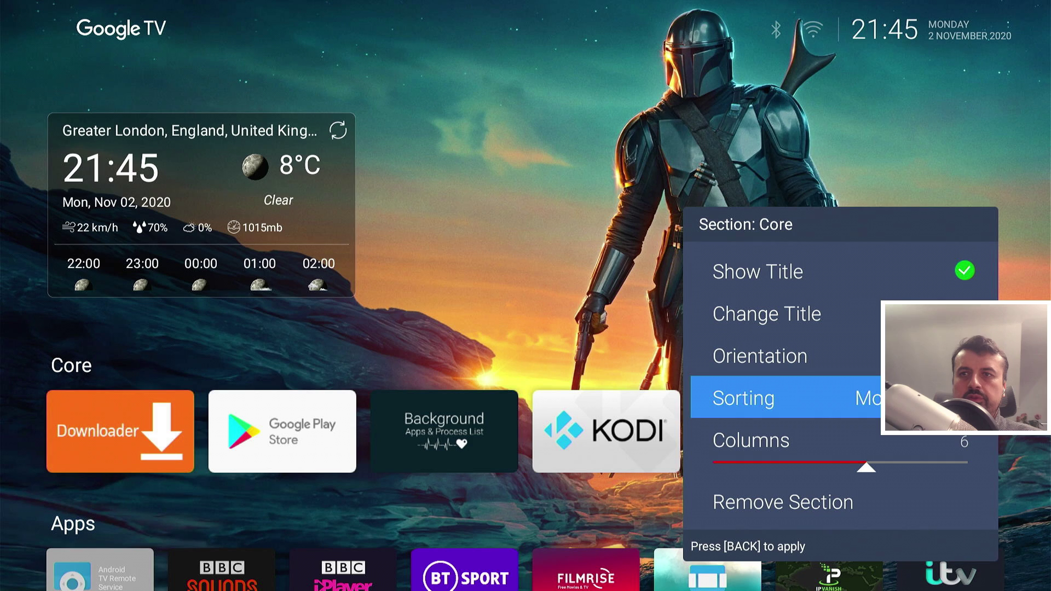
Set the Core row to 5 columns and back out to the main launcher settings
key("Down")
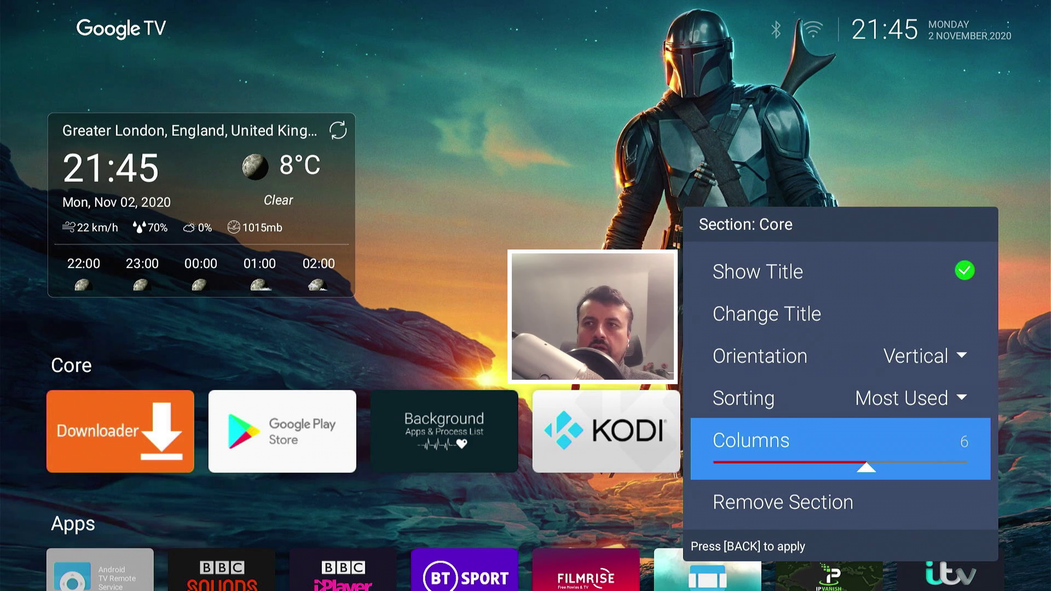
key("Left")
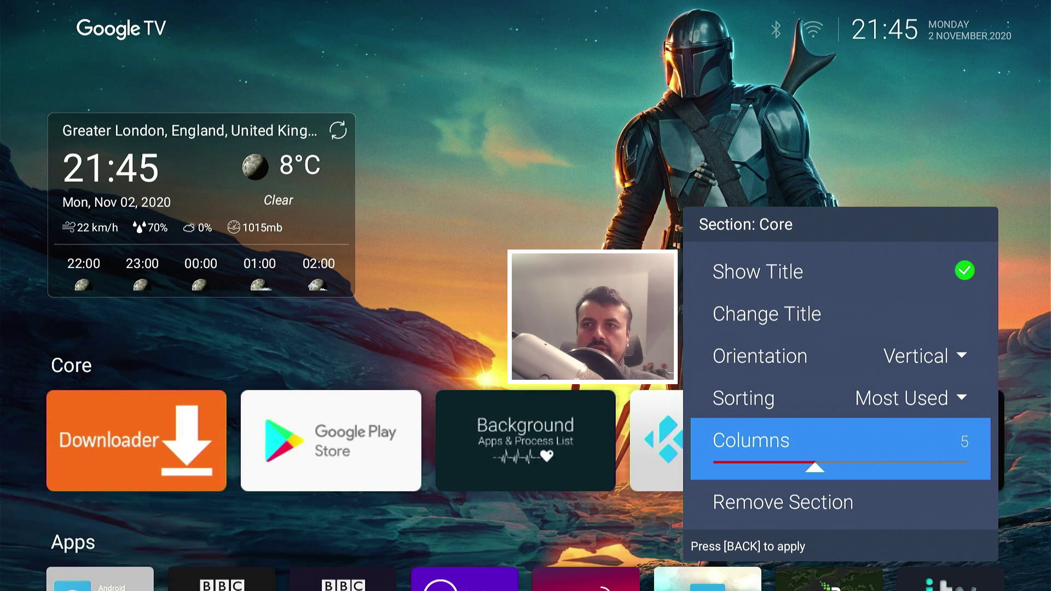
key("Left")
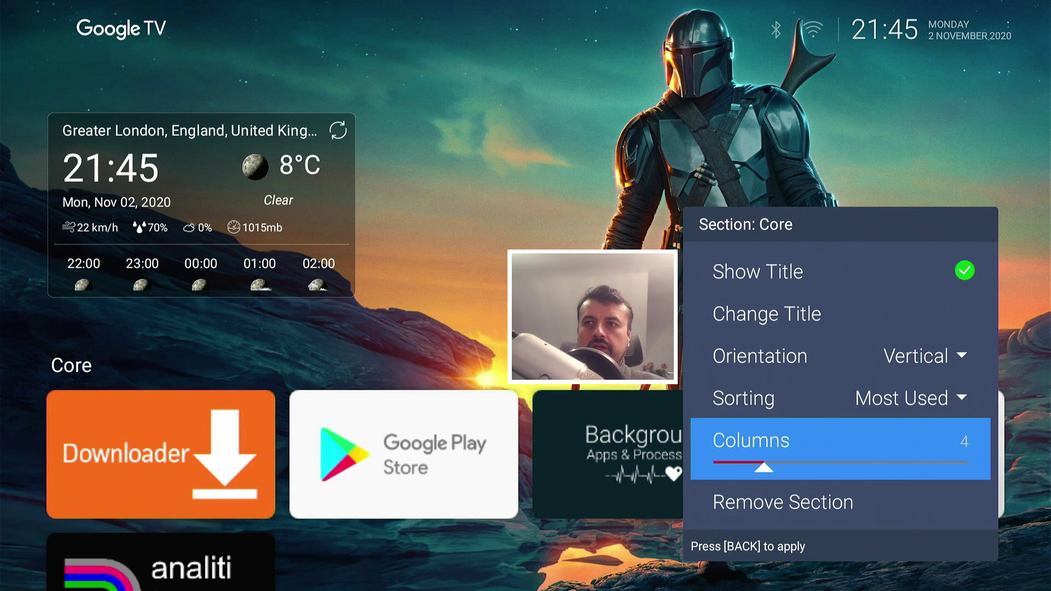
key("Right")
key("Right")
key("Right")
key("Right")
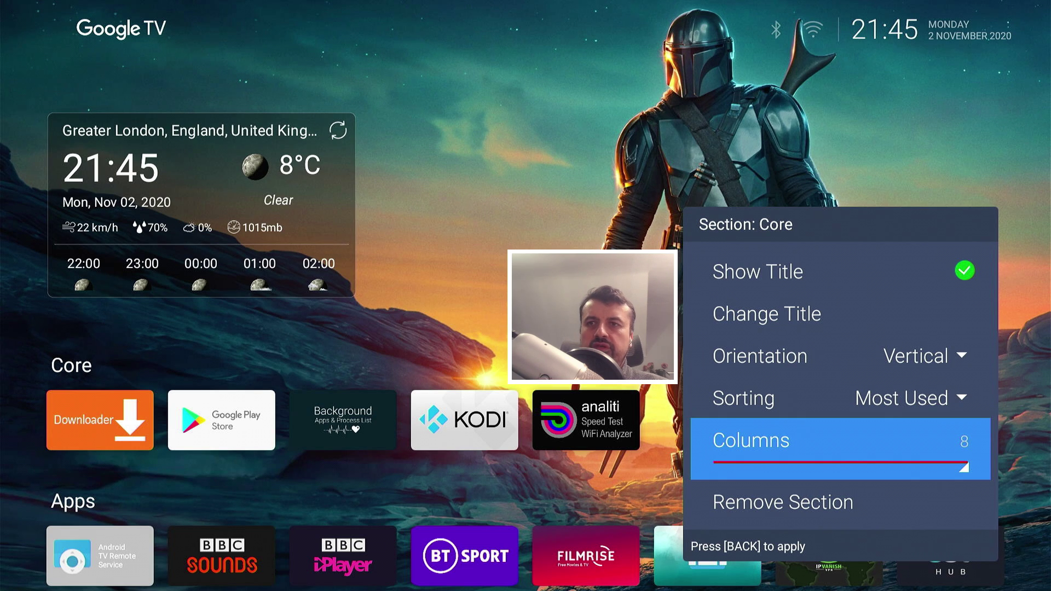
key("Left")
key("Left")
key("Left")
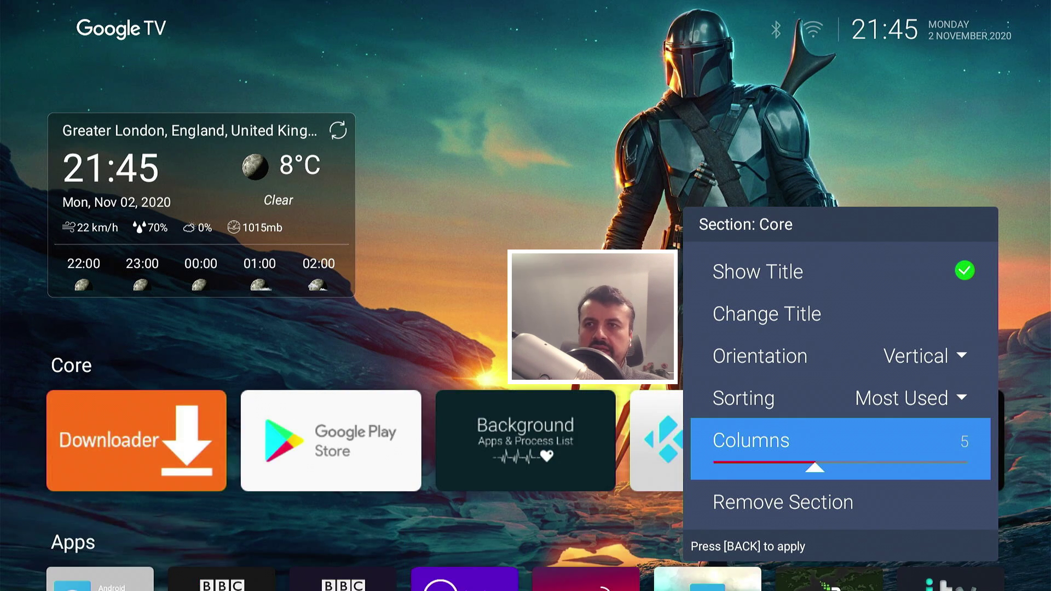
key("Escape")
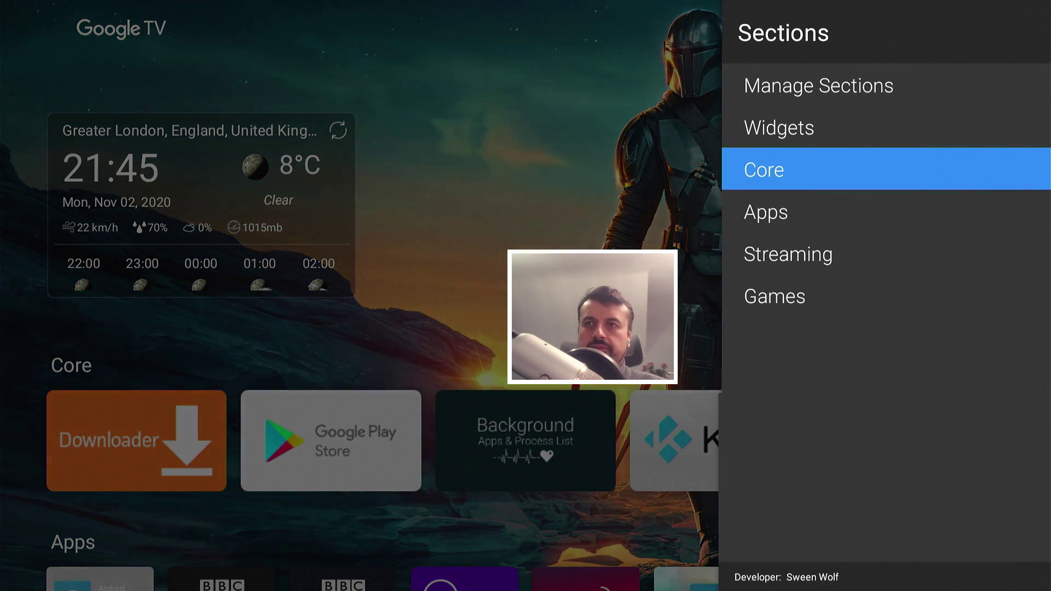
key("Escape")
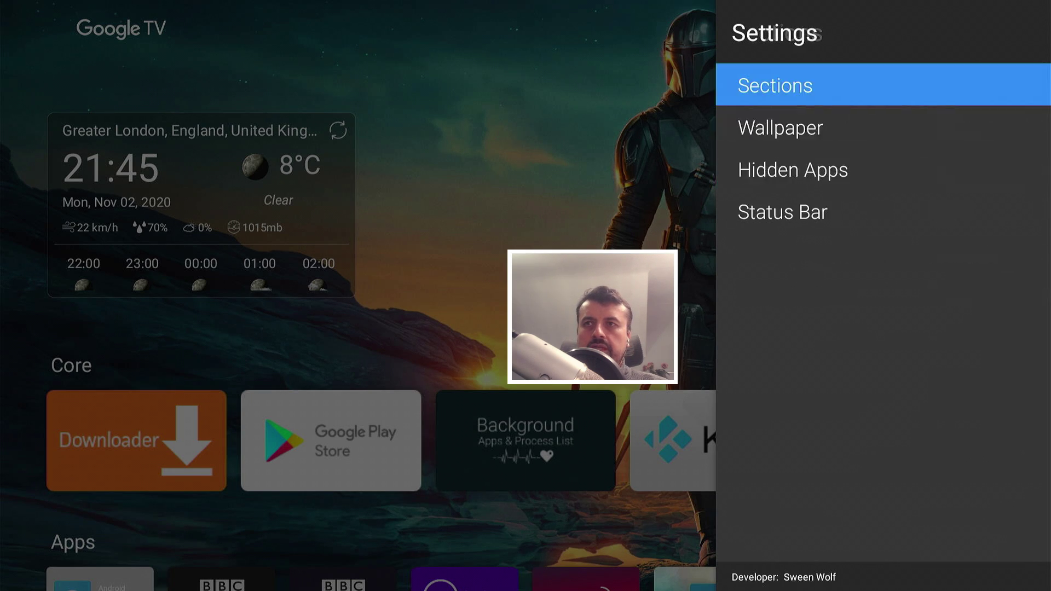